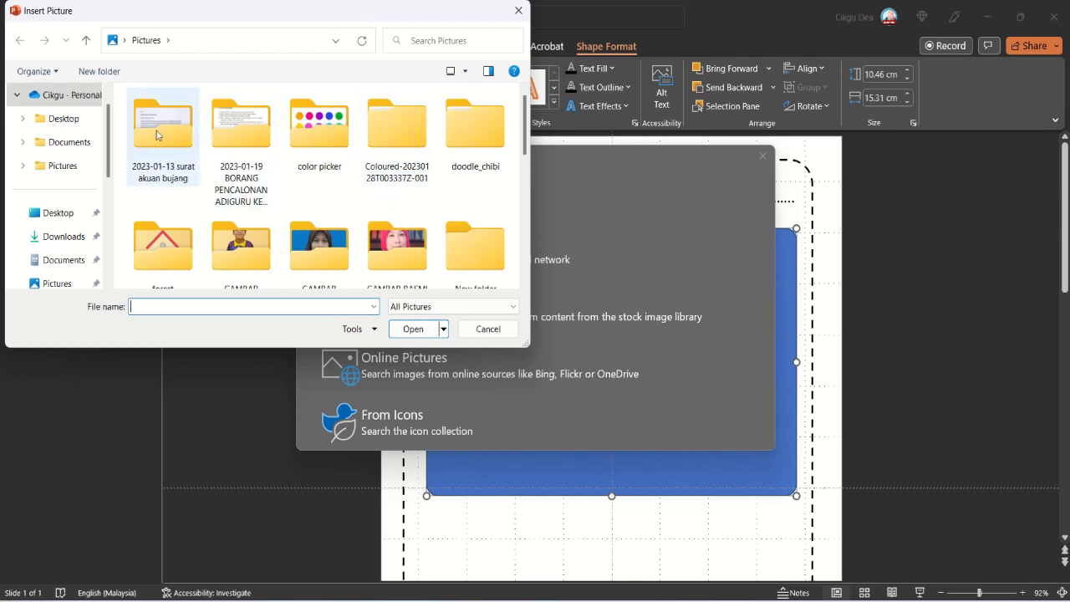
Fill the blue rounded rectangle with picture 42 from doodle_chibi > Clipart-05 _ Kata Kerja > 02-Black _ White - 100 item.
{"action": "scroll", "coordinate": [453, 157], "scroll_direction": "down", "scroll_amount": 1}
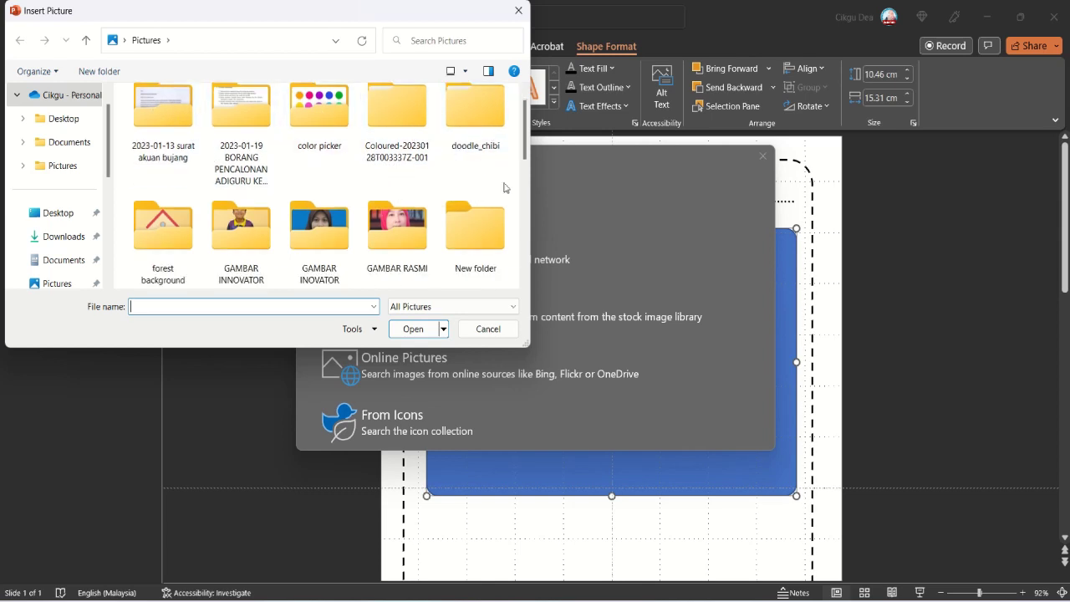
{"action": "double_click", "coordinate": [485, 129]}
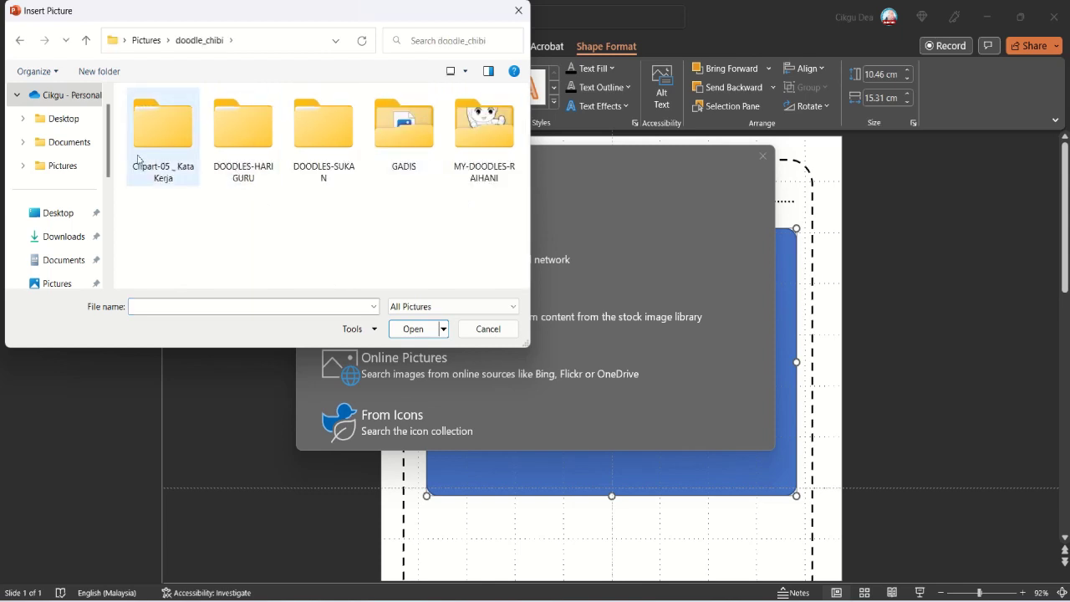
{"action": "left_click", "coordinate": [168, 136]}
{"action": "double_click", "coordinate": [168, 137]}
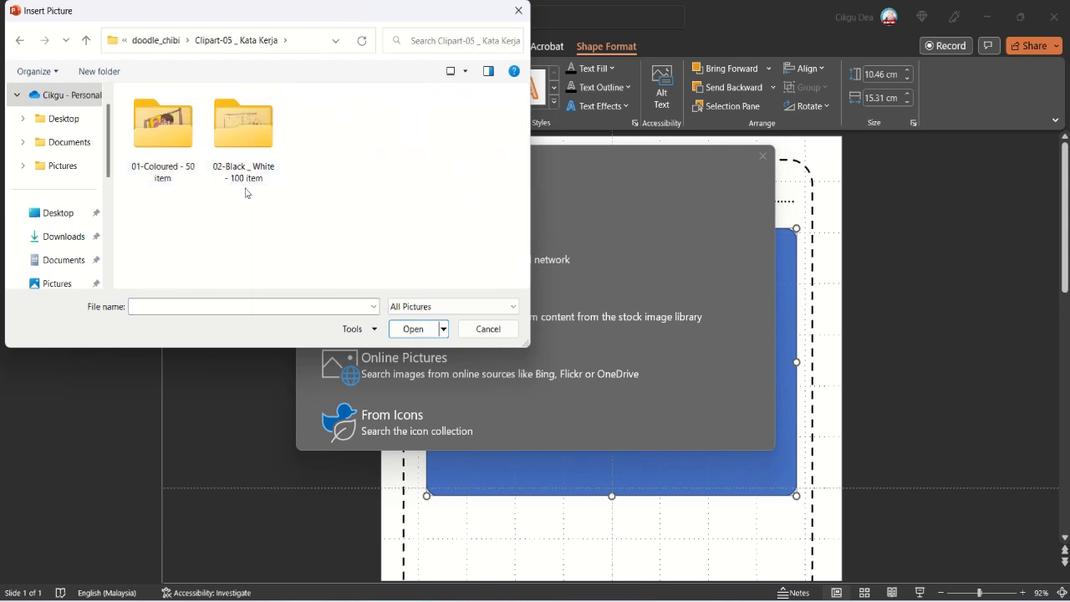
{"action": "double_click", "coordinate": [243, 141]}
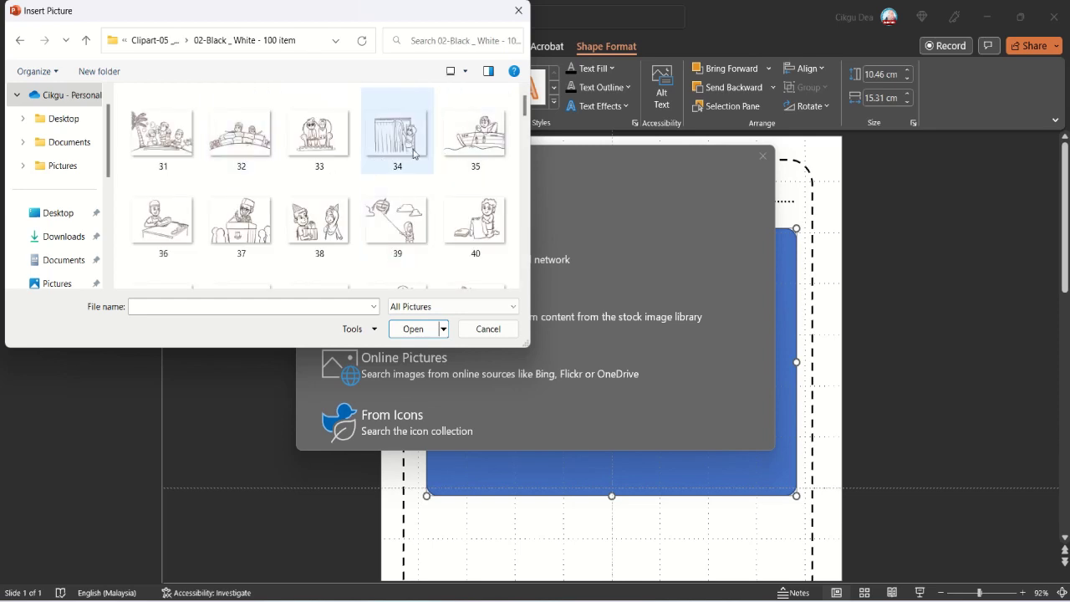
{"action": "scroll", "coordinate": [412, 153], "scroll_direction": "down", "scroll_amount": 3}
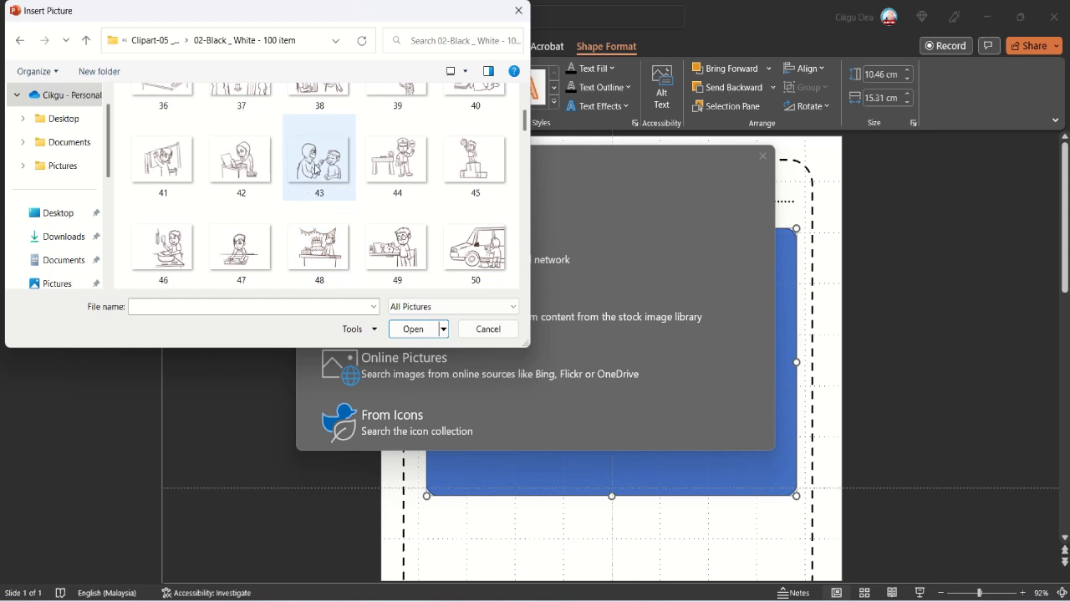
{"action": "left_click", "coordinate": [247, 157]}
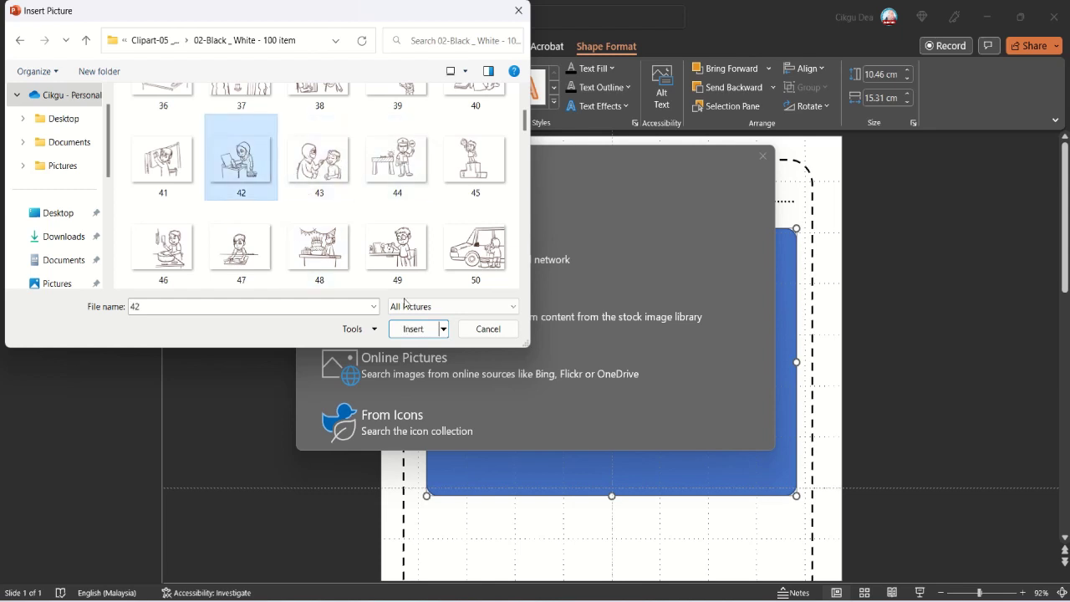
{"action": "left_click", "coordinate": [415, 329]}
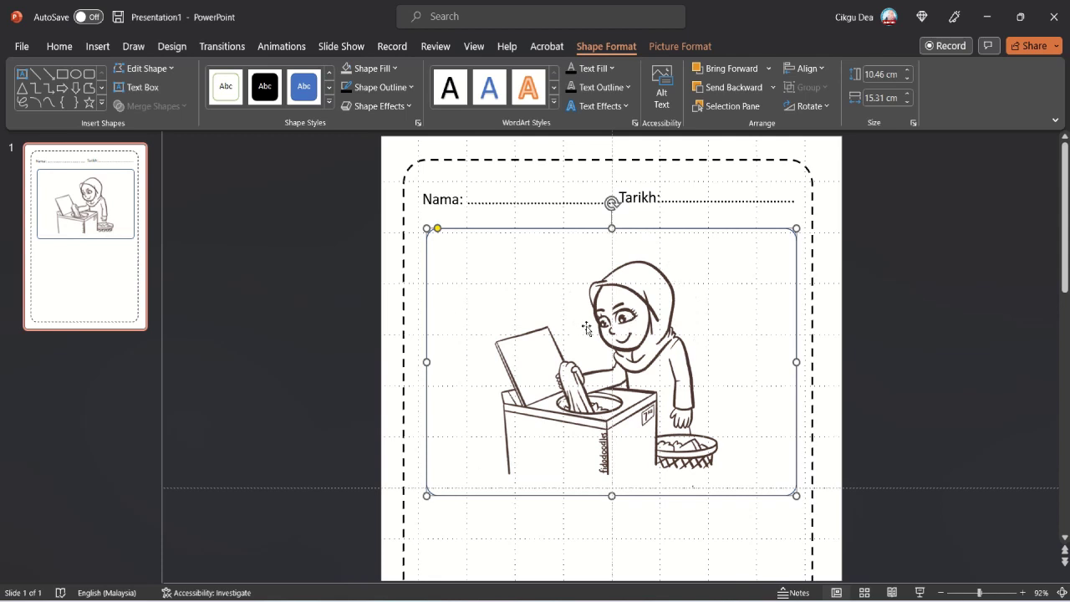
{"action": "left_click", "coordinate": [832, 372]}
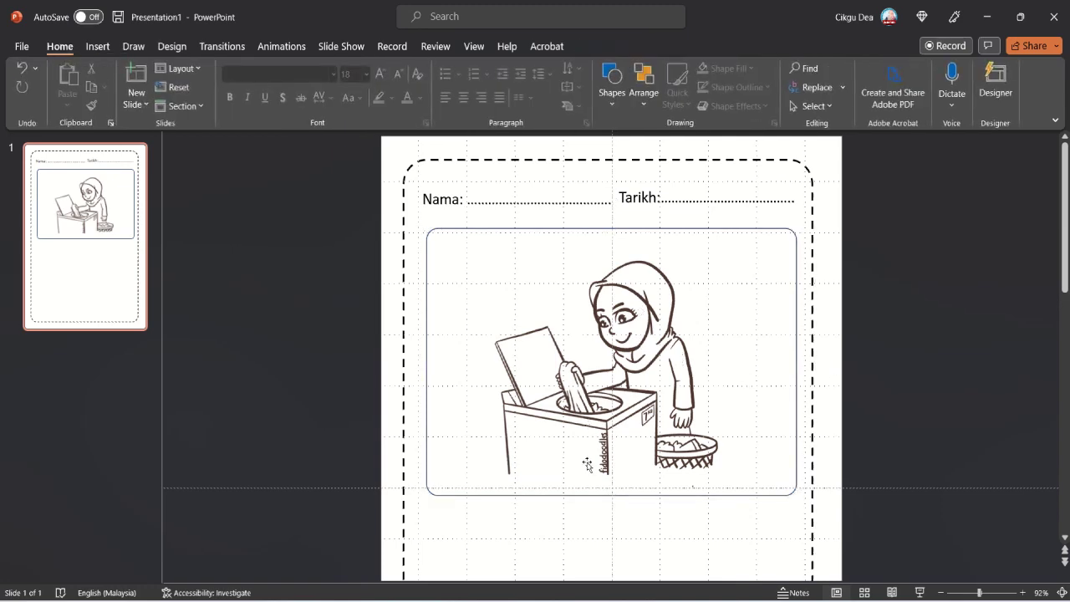
{"action": "scroll", "coordinate": [573, 468], "scroll_direction": "down", "scroll_amount": 5}
{"action": "scroll", "coordinate": [570, 471], "scroll_direction": "up", "scroll_amount": 5}
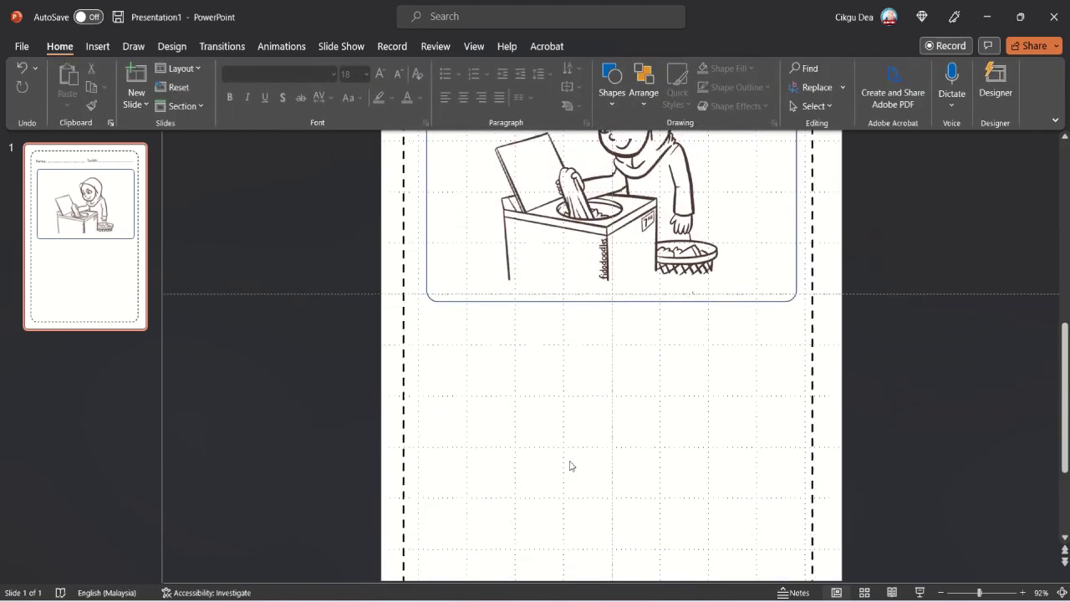
{"action": "scroll", "coordinate": [569, 465], "scroll_direction": "down", "scroll_amount": 1}
{"action": "scroll", "coordinate": [569, 465], "scroll_direction": "down", "scroll_amount": 1}
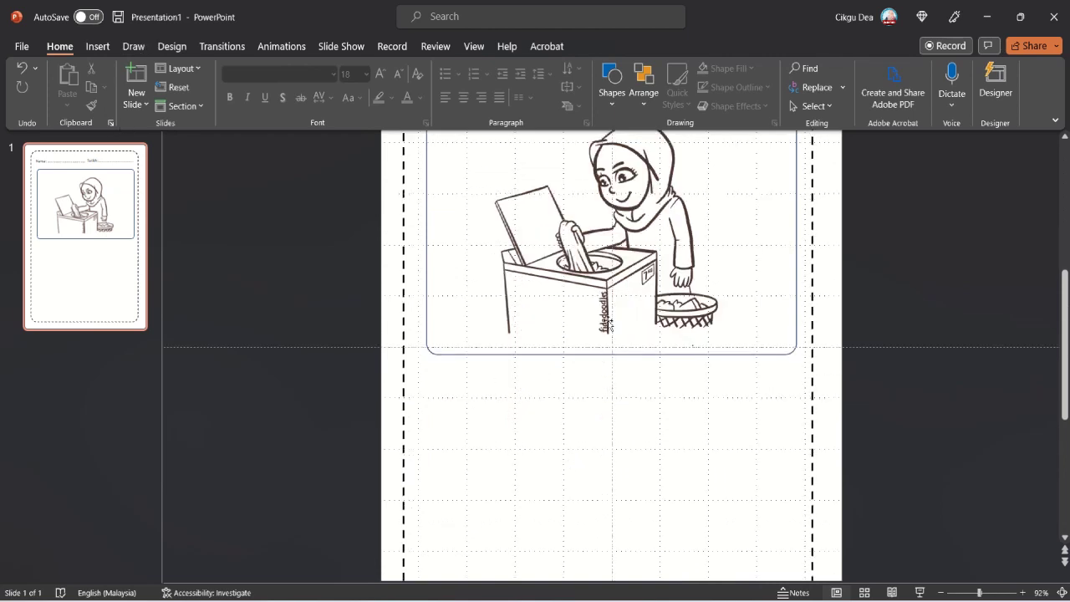
{"action": "scroll", "coordinate": [608, 323], "scroll_direction": "up", "scroll_amount": 3}
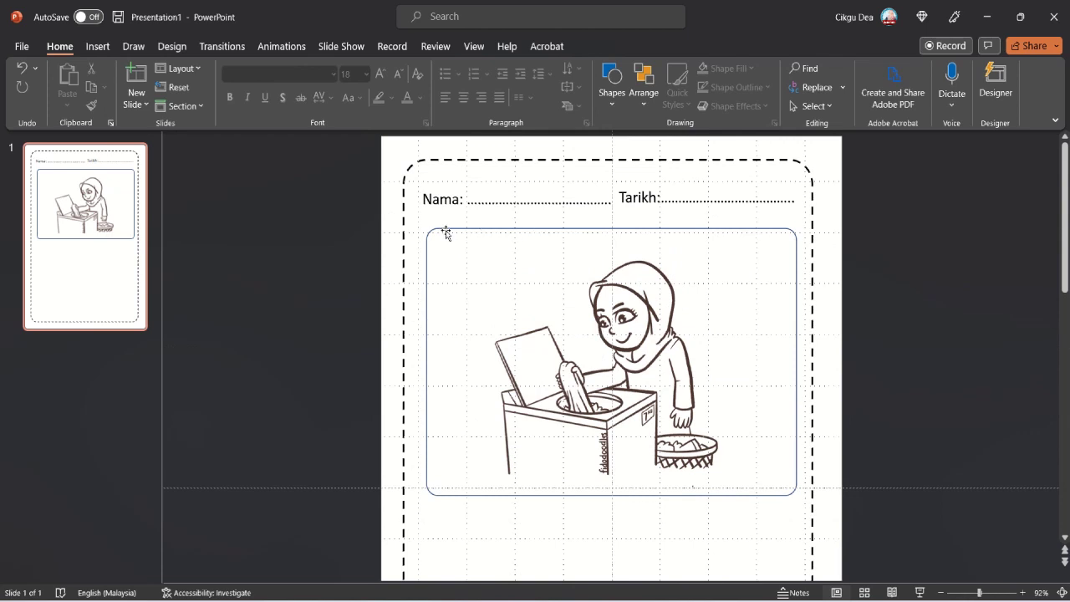
Remove the outline from the picture-filled rounded rectangle.
{"action": "left_click", "coordinate": [445, 234]}
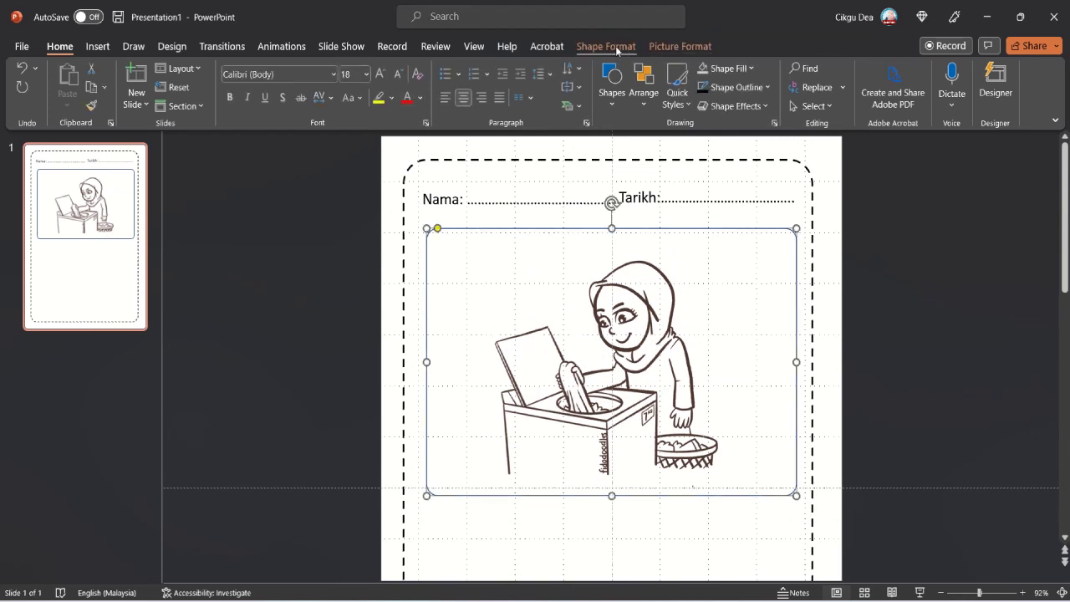
{"action": "left_click", "coordinate": [674, 47]}
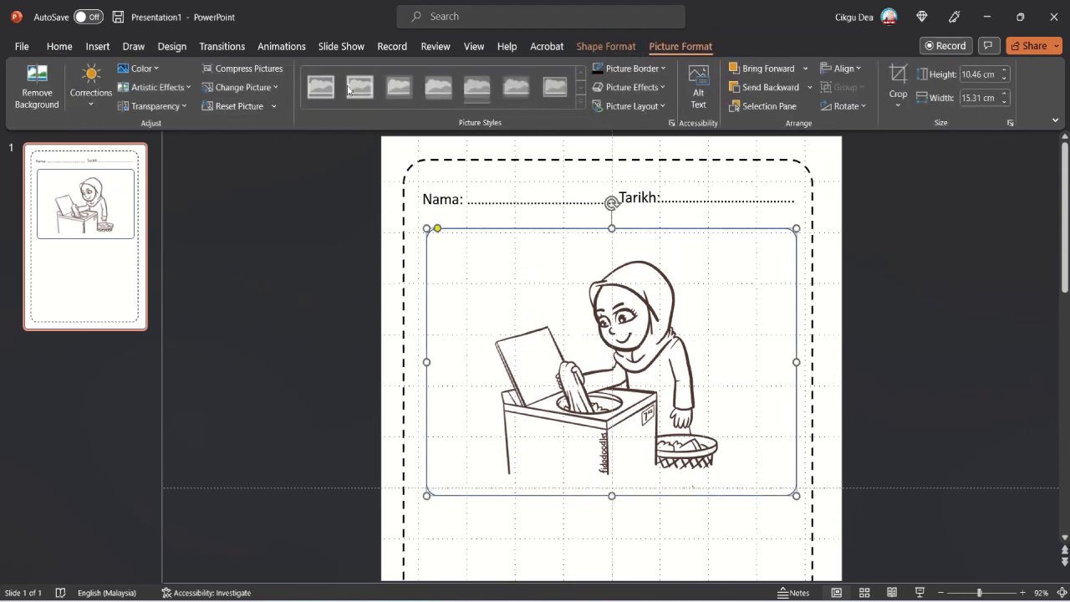
{"action": "left_click", "coordinate": [596, 47]}
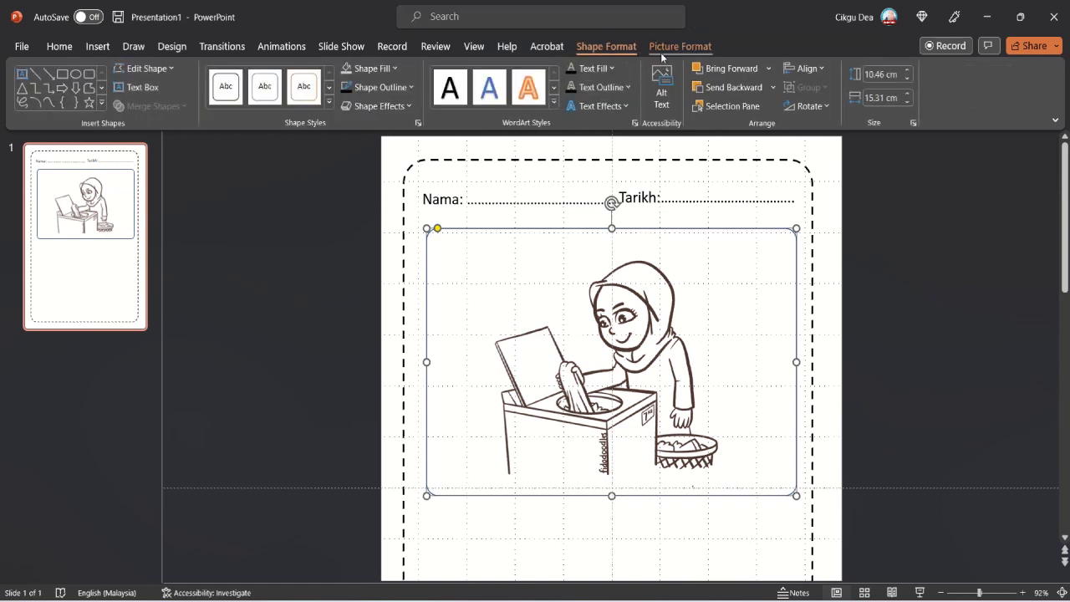
{"action": "left_click", "coordinate": [409, 89]}
{"action": "left_click", "coordinate": [369, 248]}
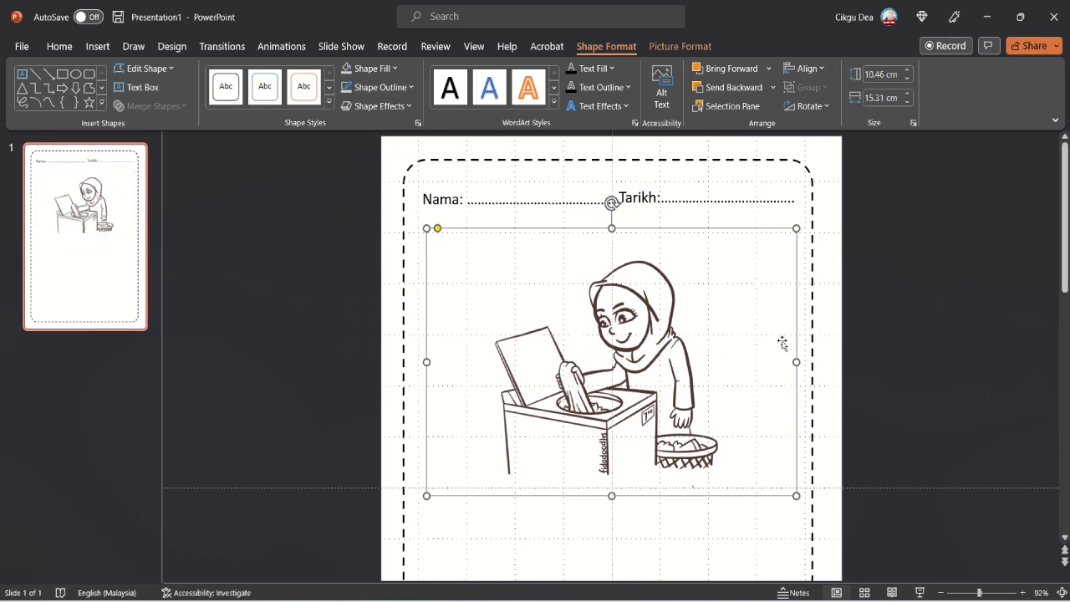
{"action": "left_click", "coordinate": [877, 253]}
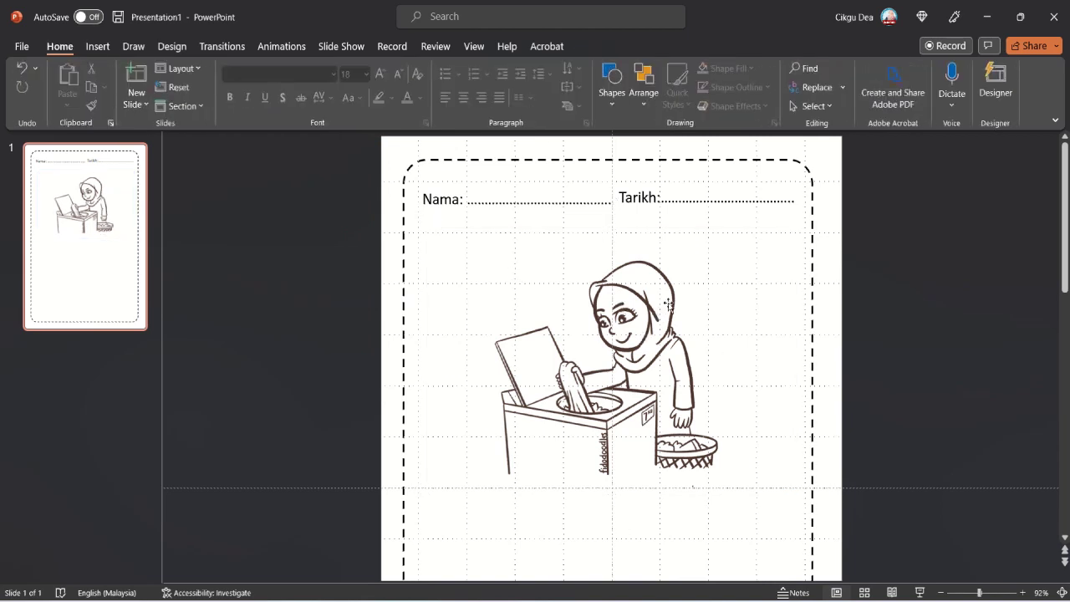
{"action": "scroll", "coordinate": [719, 347], "scroll_direction": "down", "scroll_amount": 3}
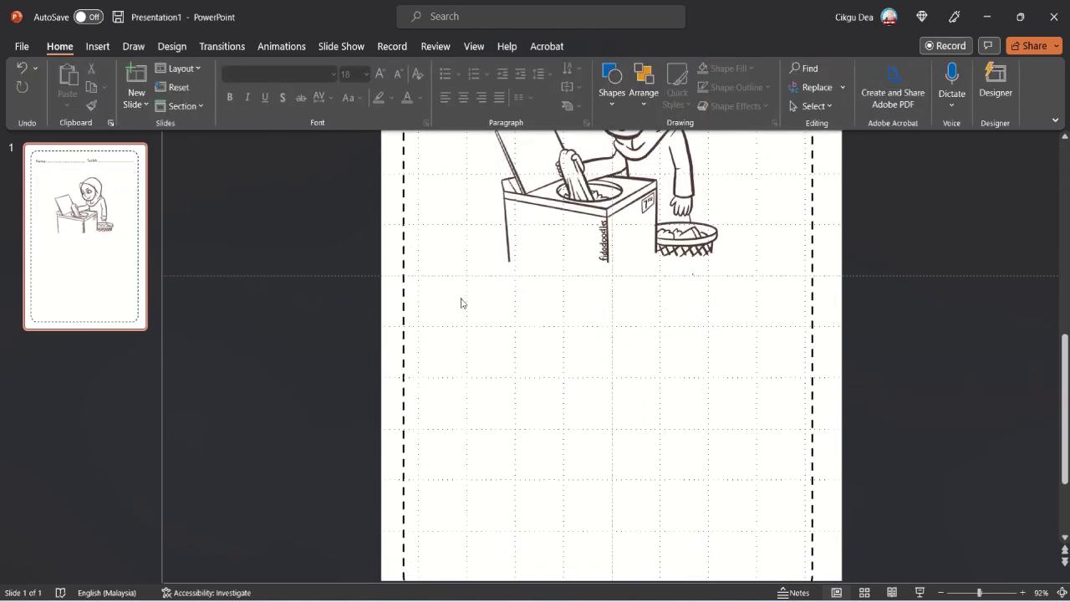
{"action": "left_click", "coordinate": [97, 46]}
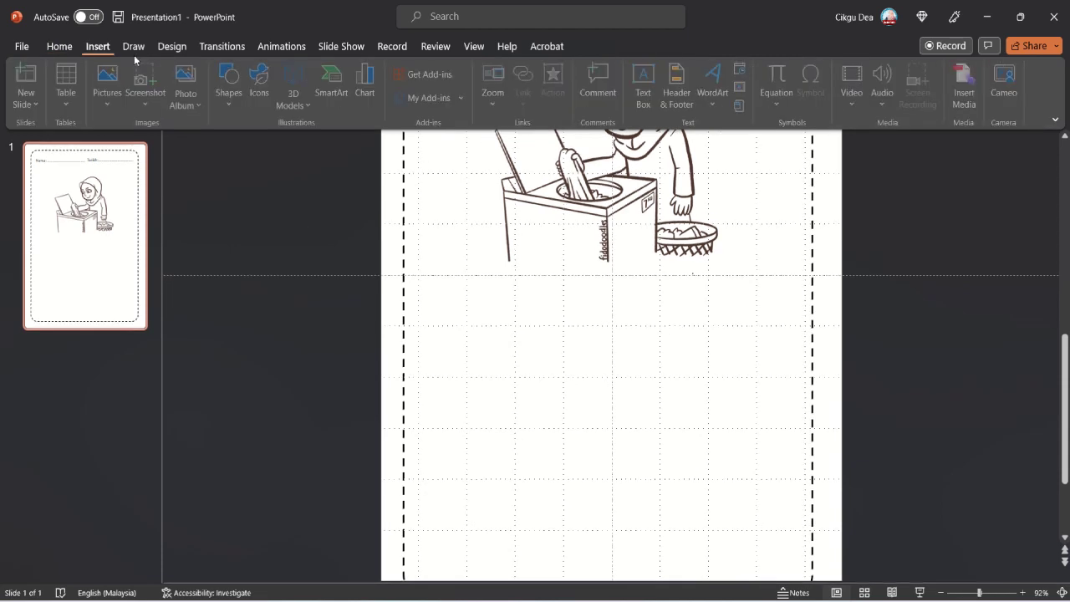
{"action": "left_click", "coordinate": [644, 88]}
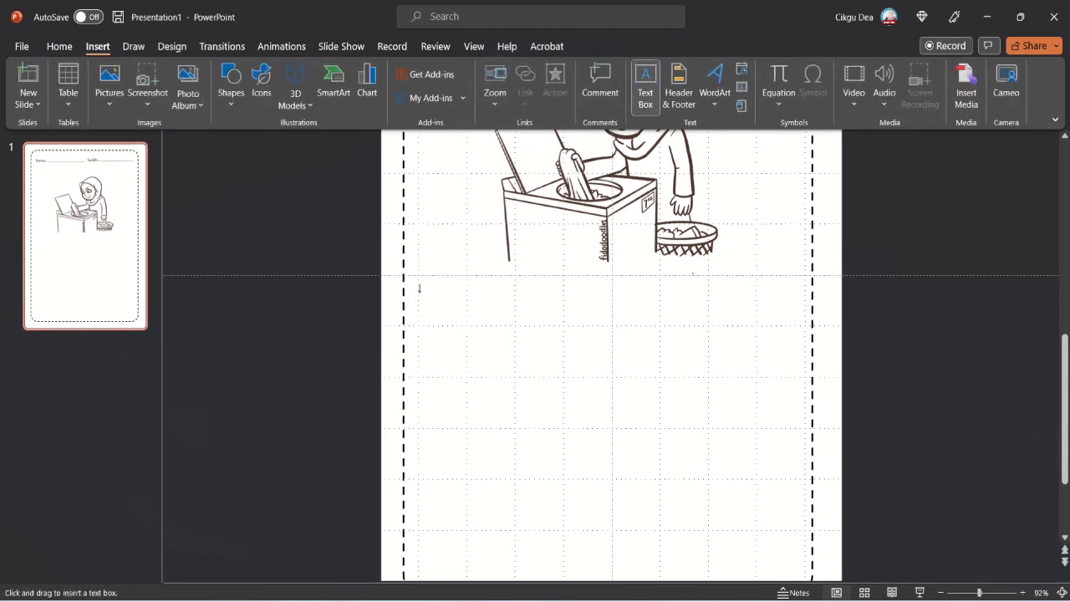
{"action": "left_click_drag", "start_coordinate": [417, 291], "coordinate": [801, 344]}
{"action": "left_click_drag", "start_coordinate": [669, 289], "coordinate": [672, 276]}
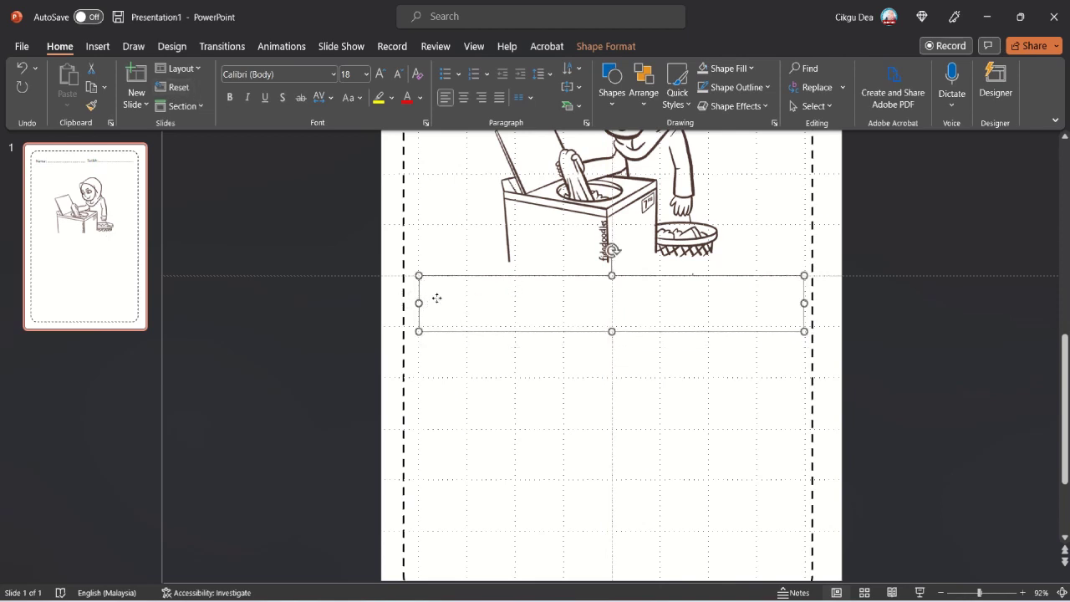
{"action": "left_click", "coordinate": [552, 374]}
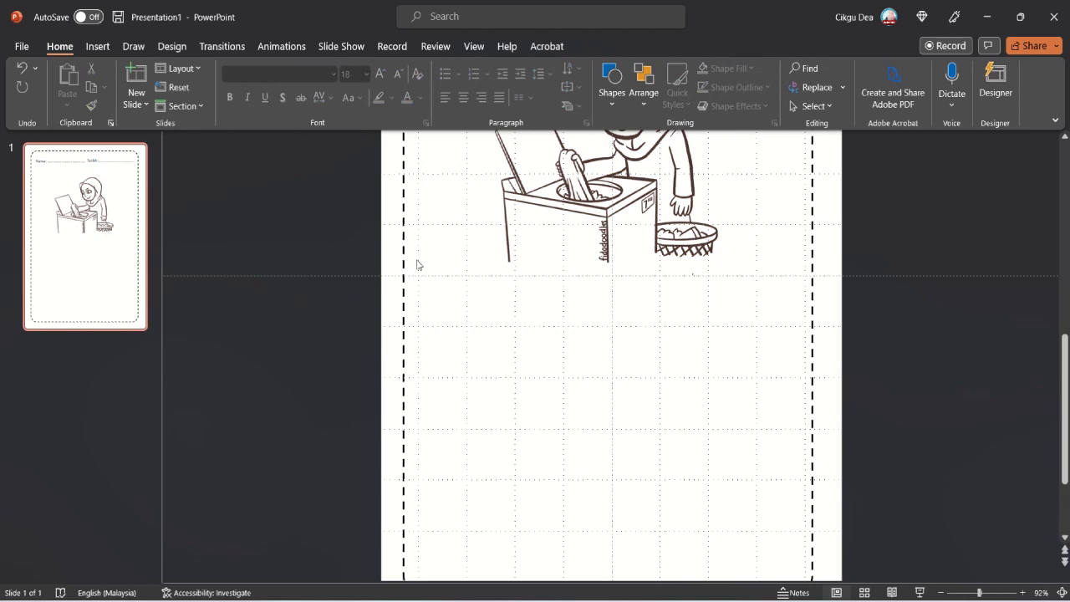
Add a text box across the page width below the picture and enter "1. Ibu membasuh pakaian.".
{"action": "left_click", "coordinate": [98, 46]}
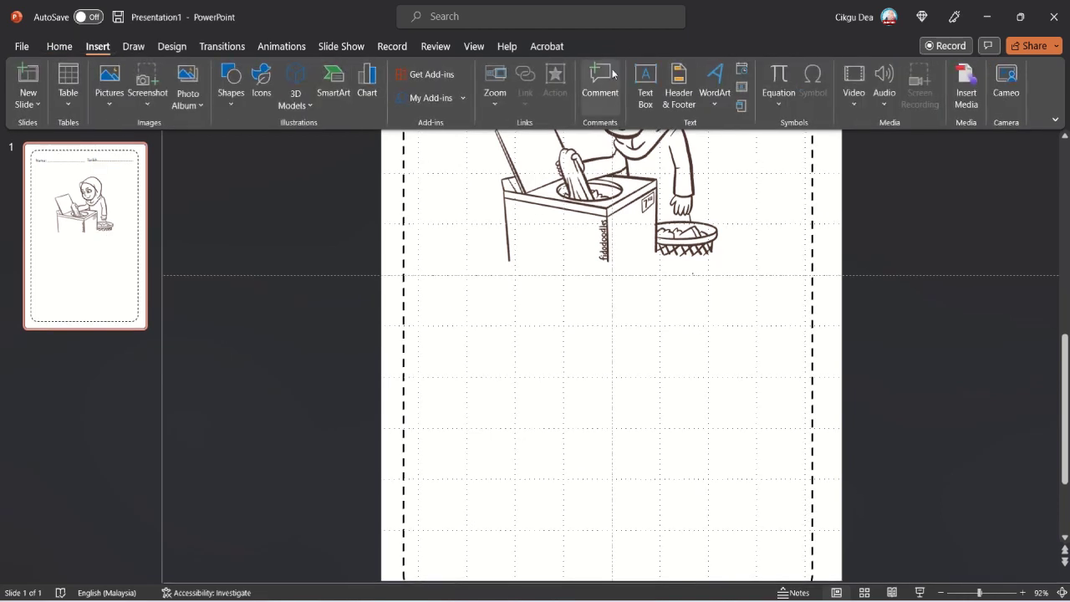
{"action": "left_click", "coordinate": [645, 92]}
{"action": "left_click_drag", "start_coordinate": [417, 283], "coordinate": [804, 346]}
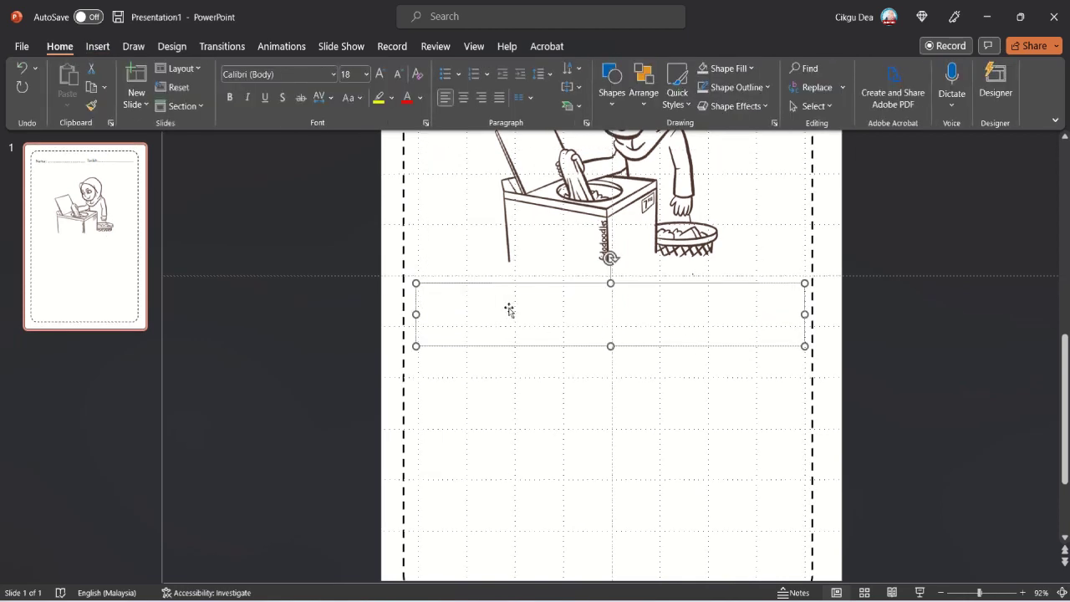
{"action": "type", "text": "1."}
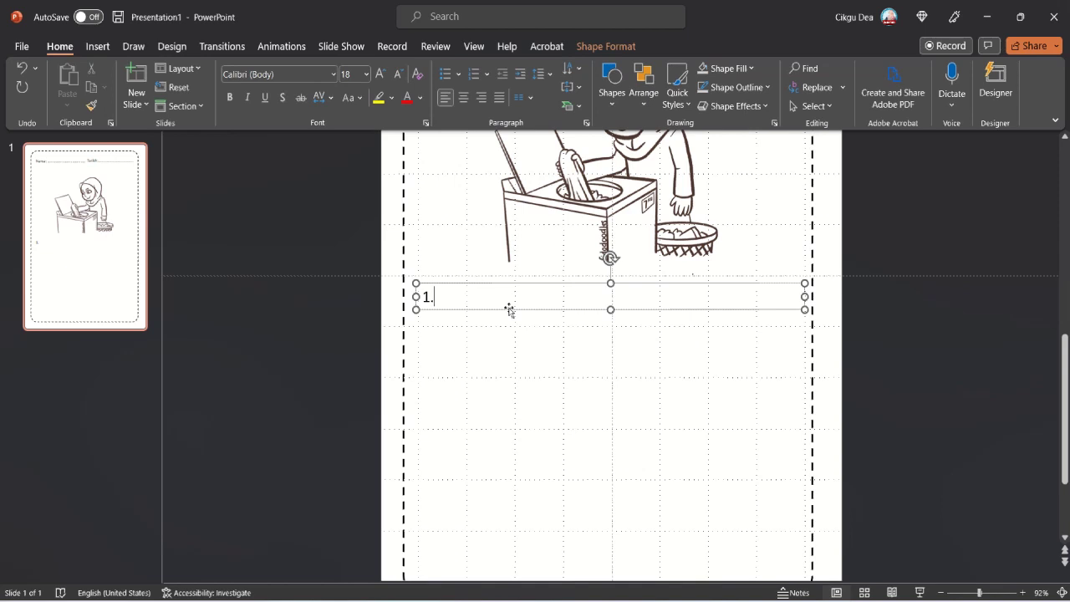
{"action": "type", "text": " Ibu membasauh"}
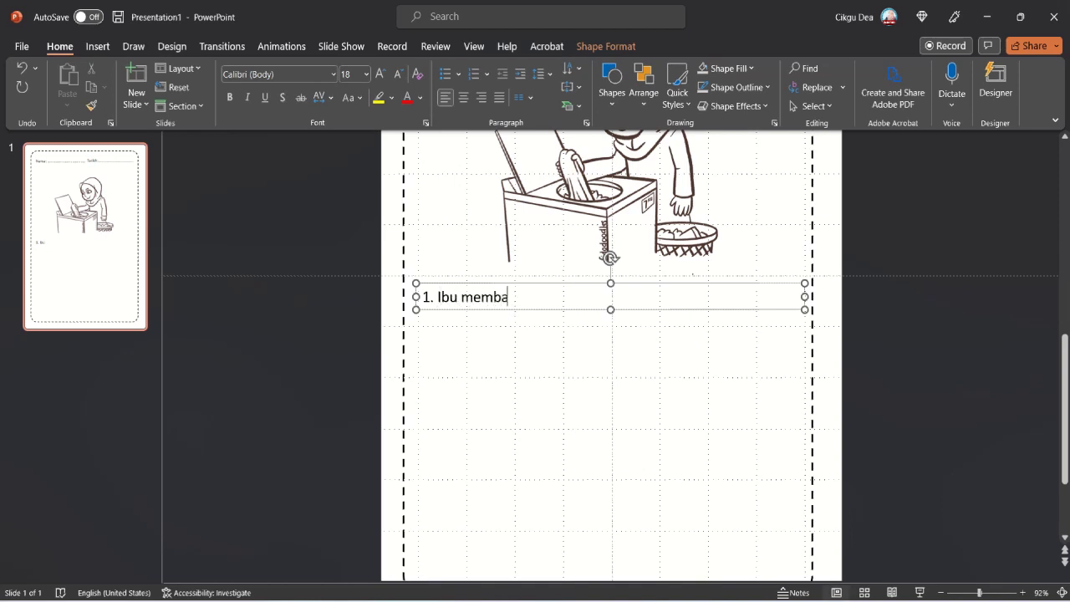
{"action": "key", "text": "BackSpace"}
{"action": "key", "text": "BackSpace"}
{"action": "key", "text": "BackSpace"}
{"action": "type", "text": "uh pakaian."}
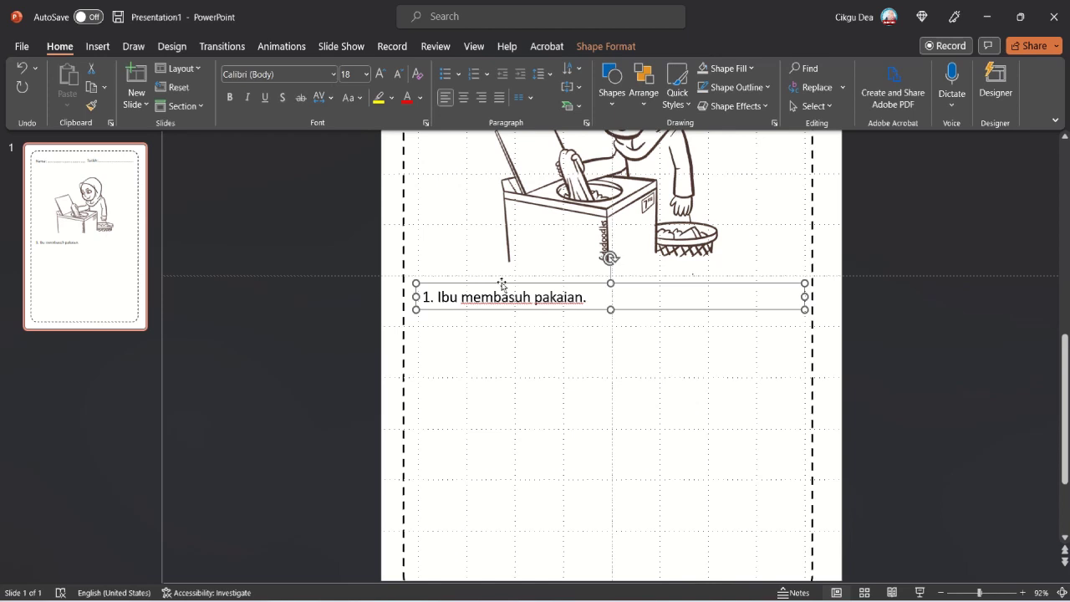
Set the sentence's font to abc-gpk with Loose character spacing.
{"action": "left_click", "coordinate": [333, 75]}
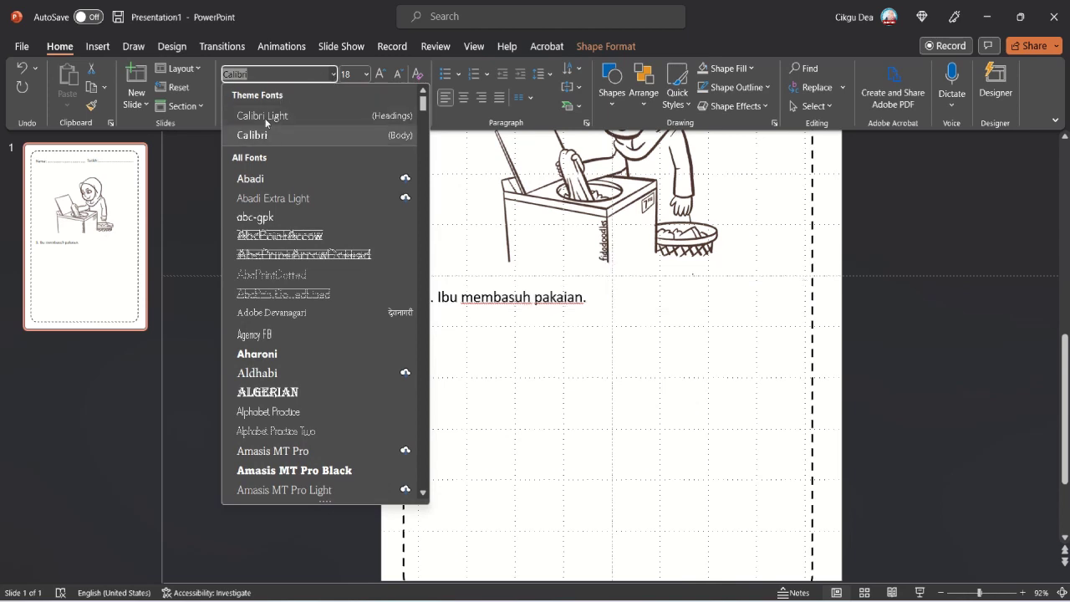
{"action": "left_click", "coordinate": [256, 217]}
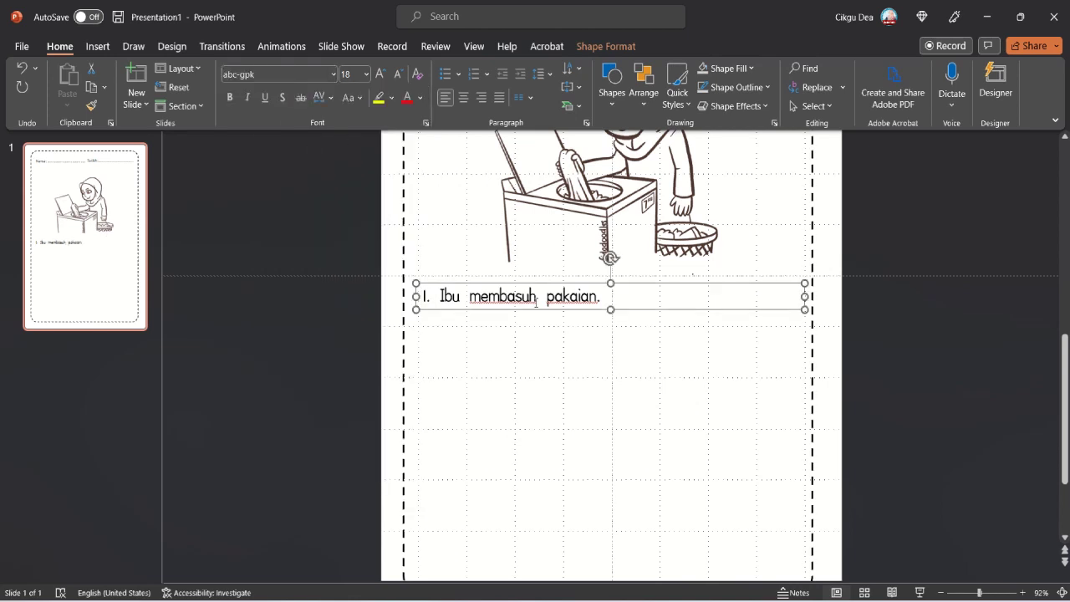
{"action": "left_click", "coordinate": [331, 99]}
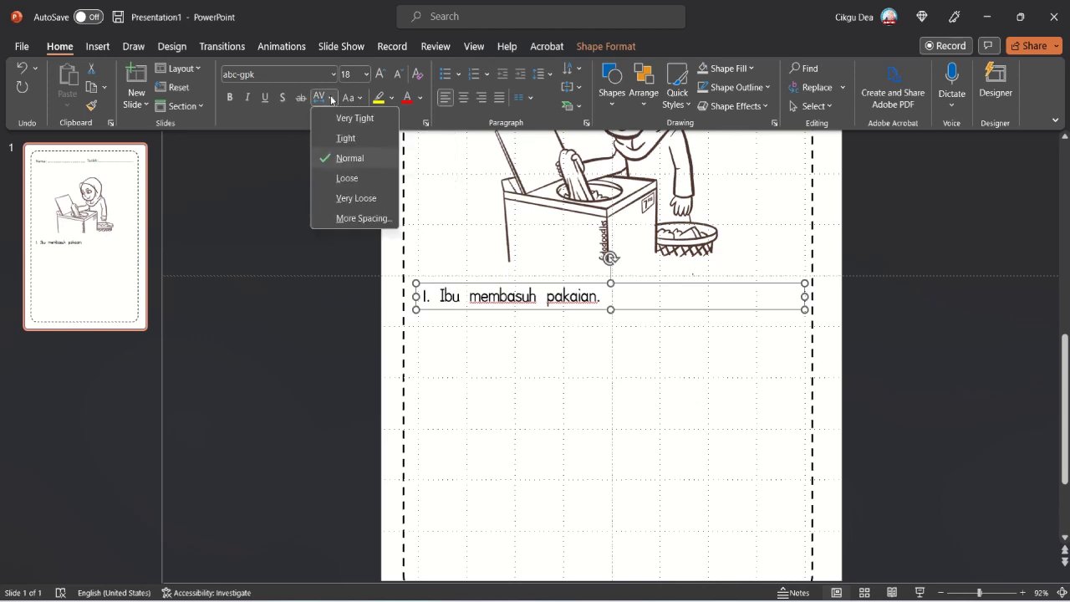
{"action": "left_click", "coordinate": [353, 178]}
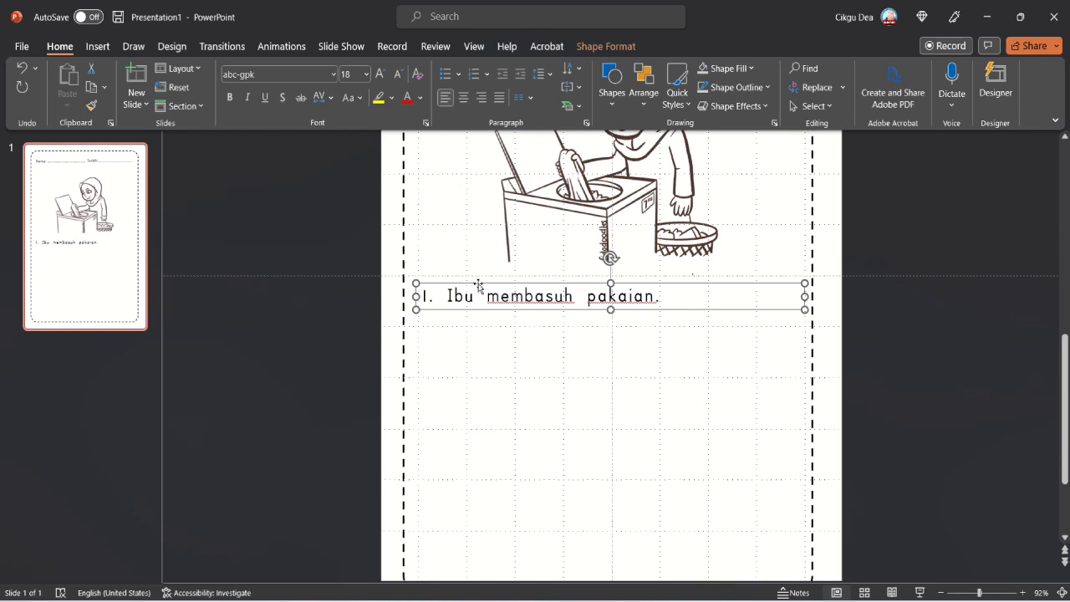
Set the sentence's font size to 28.
{"action": "left_click", "coordinate": [365, 74]}
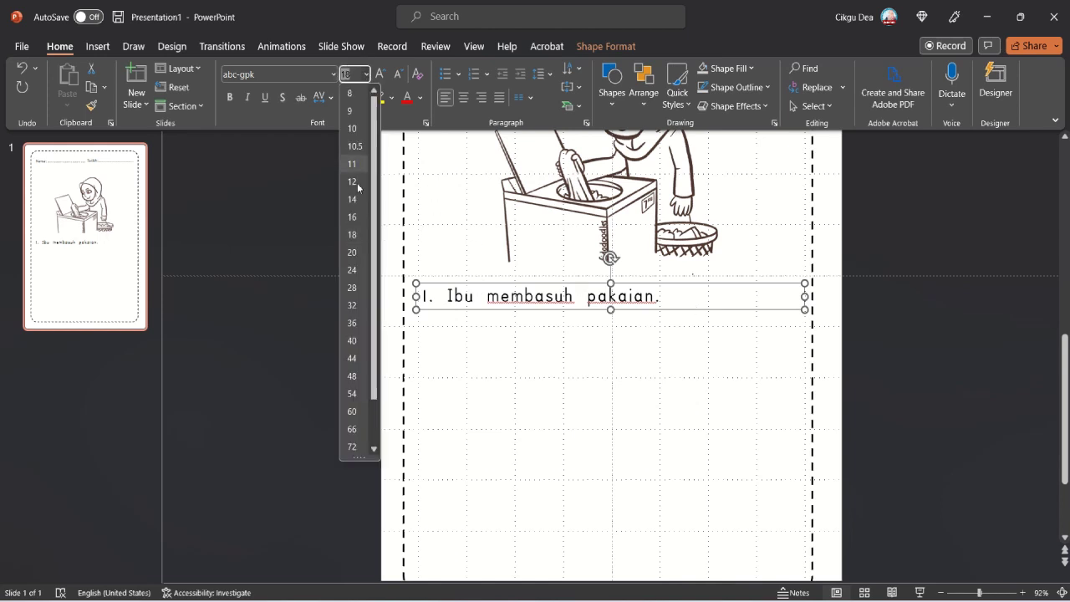
{"action": "left_click", "coordinate": [351, 287]}
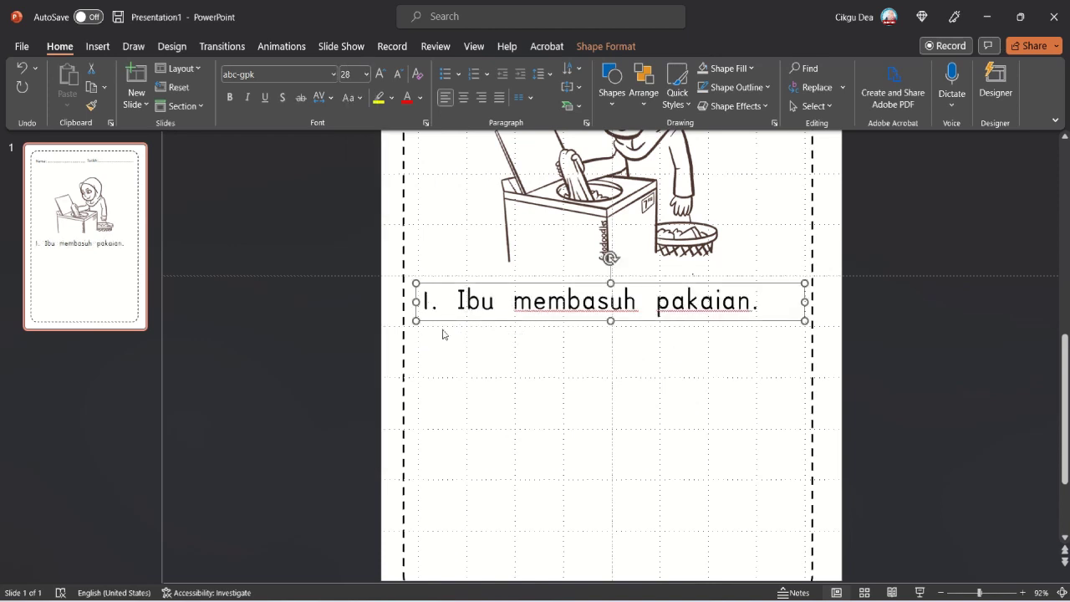
{"action": "left_click", "coordinate": [663, 355]}
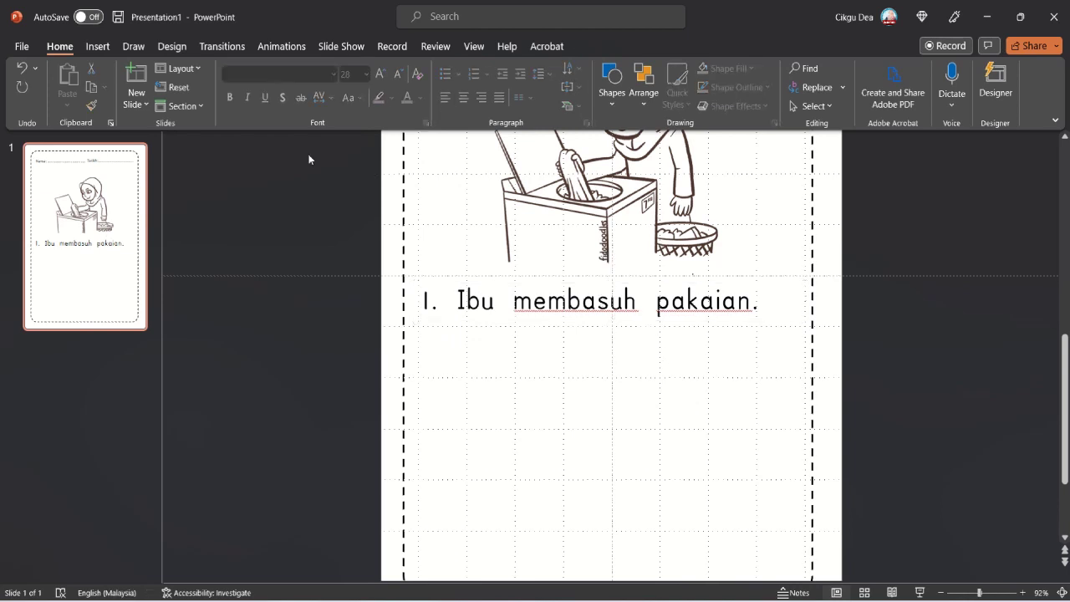
Draw a straight horizontal line about 16 cm long just below the sentence, spanning the width inside the dashed page border.
{"action": "left_click", "coordinate": [97, 45]}
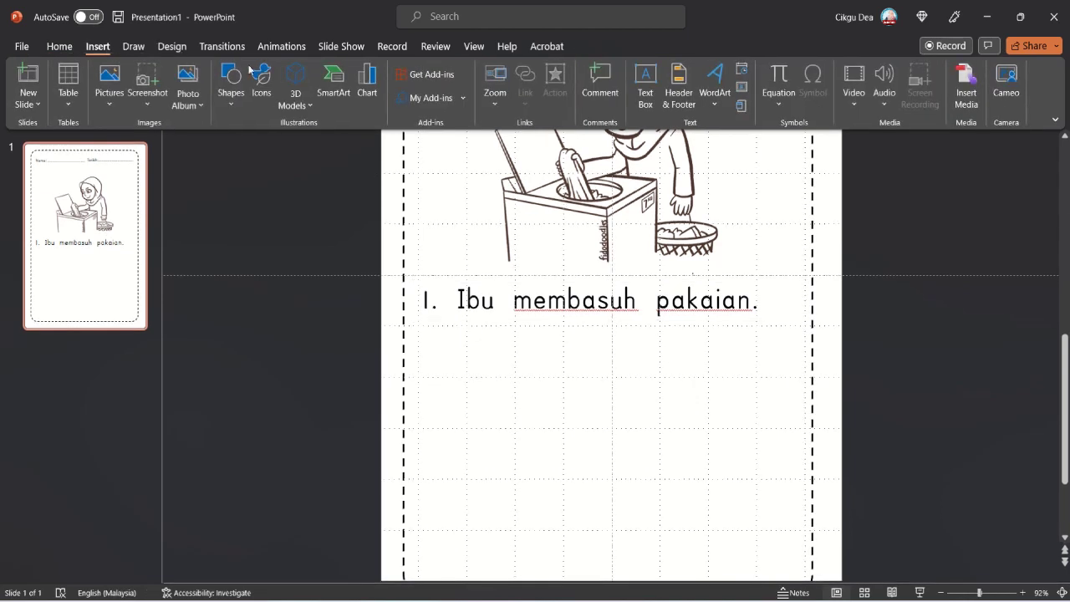
{"action": "left_click", "coordinate": [232, 102]}
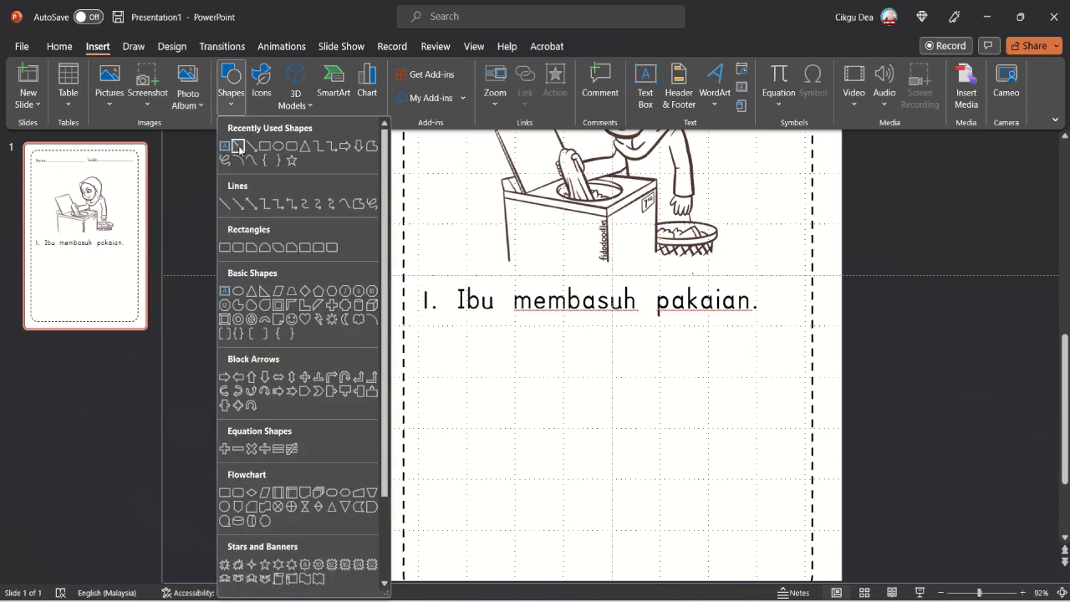
{"action": "left_click", "coordinate": [238, 148]}
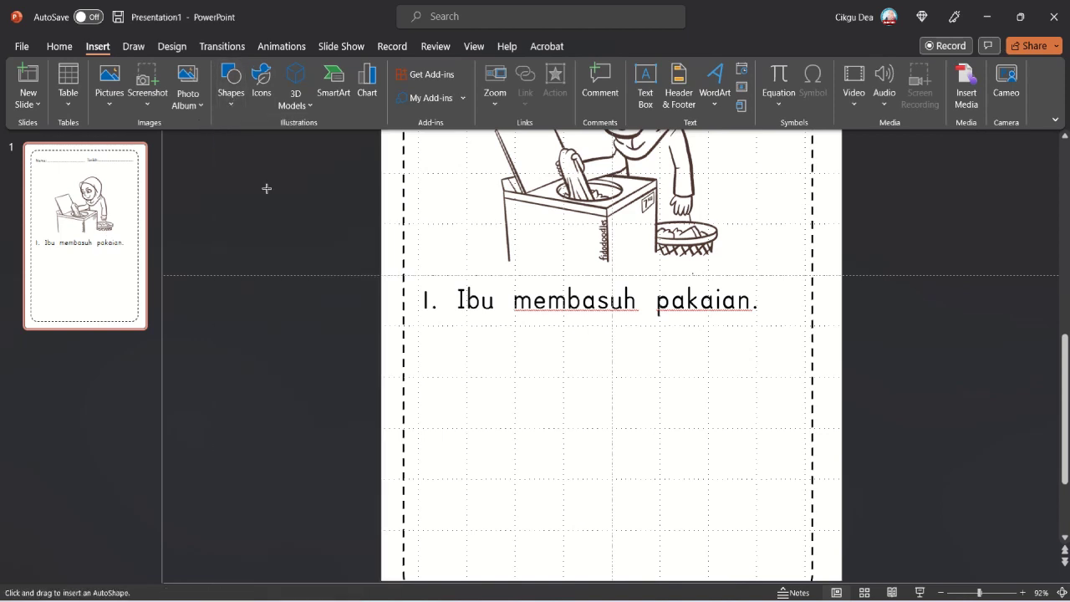
{"action": "left_click_drag", "start_coordinate": [417, 336], "coordinate": [794, 334]}
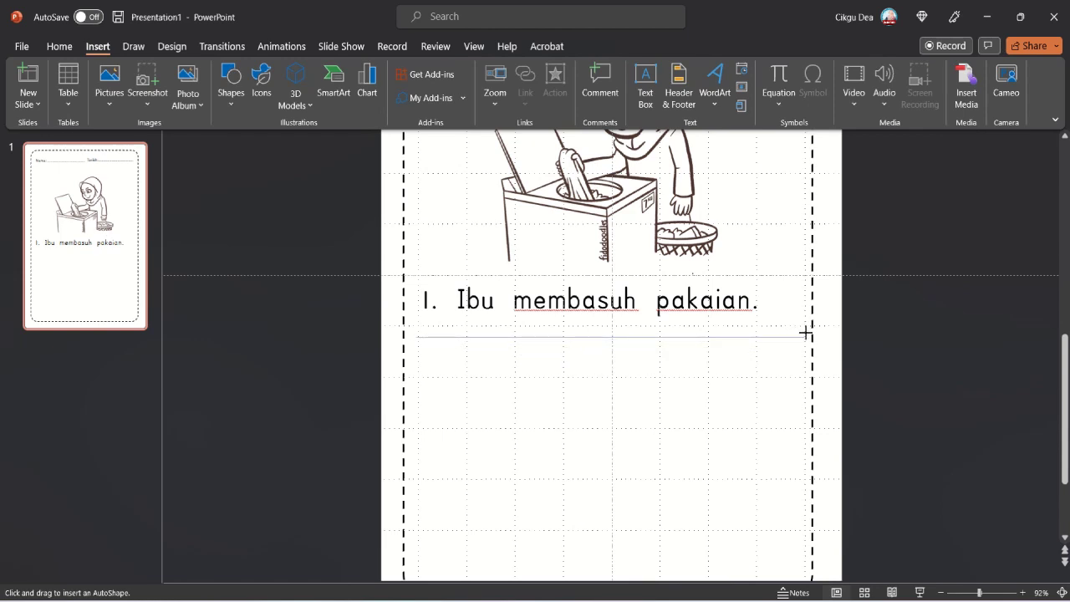
{"action": "left_click_drag", "start_coordinate": [805, 333], "coordinate": [747, 325]}
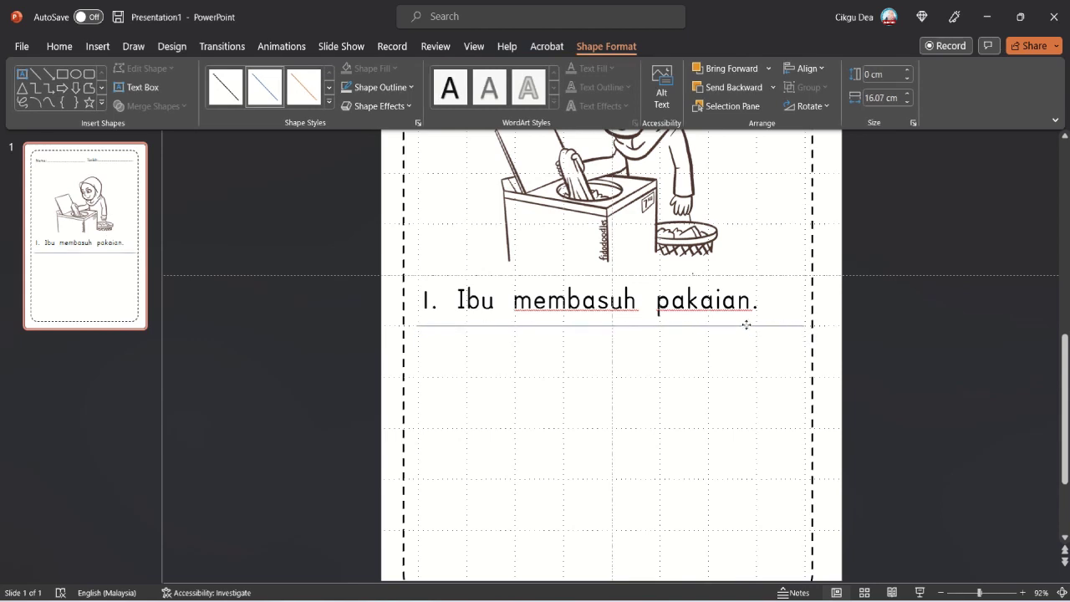
{"action": "left_click_drag", "start_coordinate": [747, 324], "coordinate": [744, 325]}
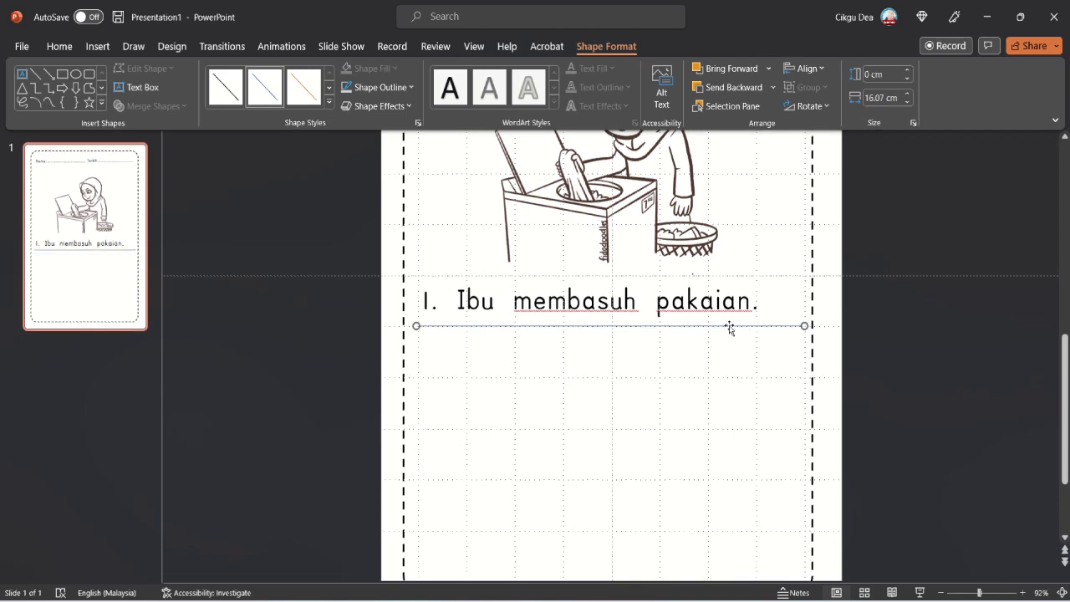
Format the line below the sentence with a black outline at 2¼ pt weight.
{"action": "left_click", "coordinate": [359, 87]}
{"action": "left_click", "coordinate": [355, 126]}
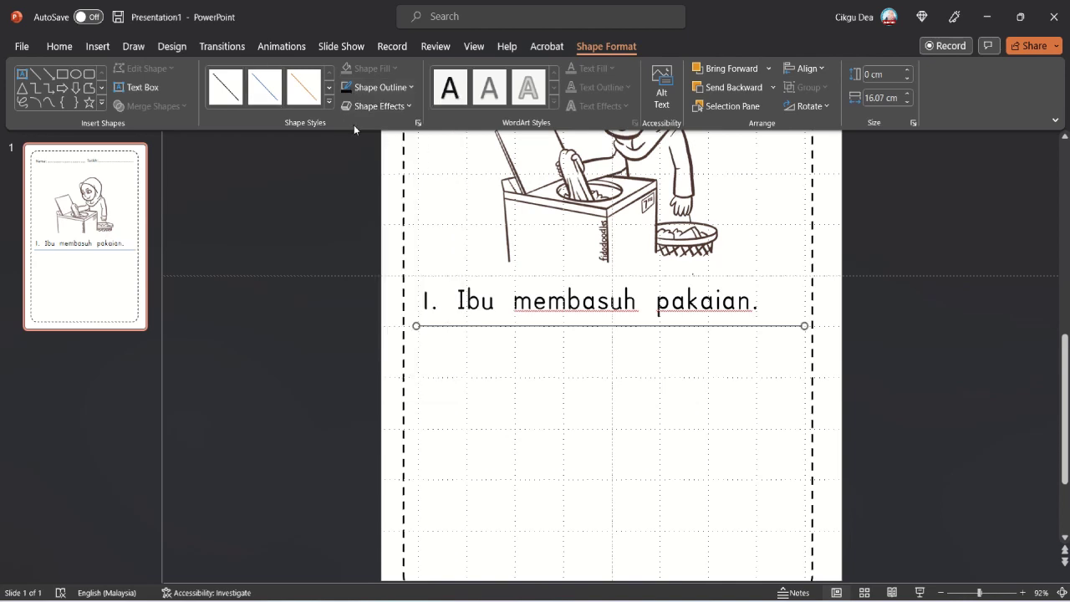
{"action": "left_click", "coordinate": [378, 87]}
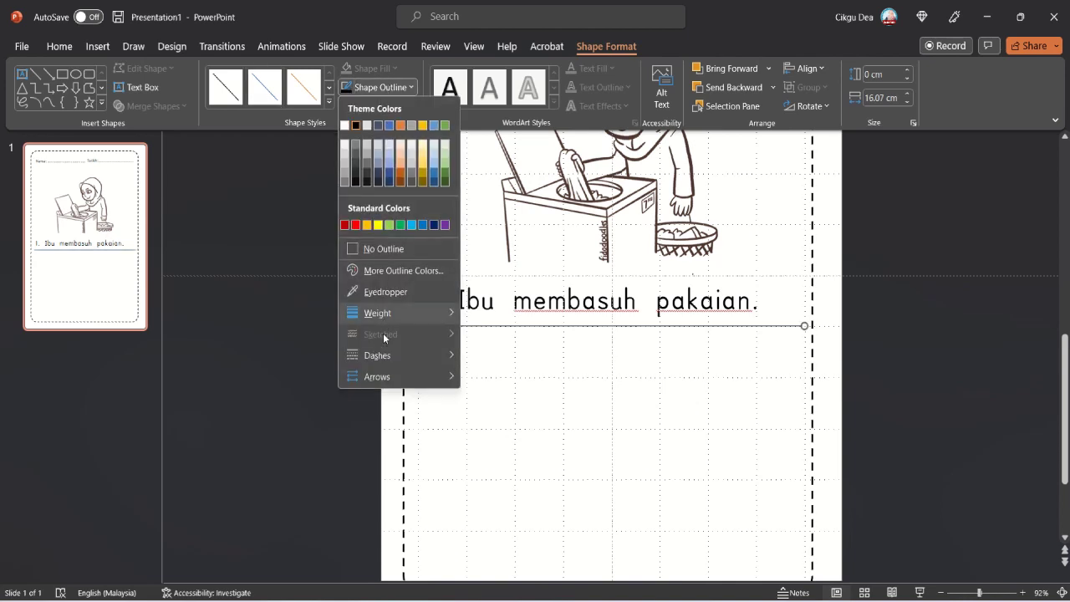
{"action": "mouse_move", "coordinate": [380, 313]}
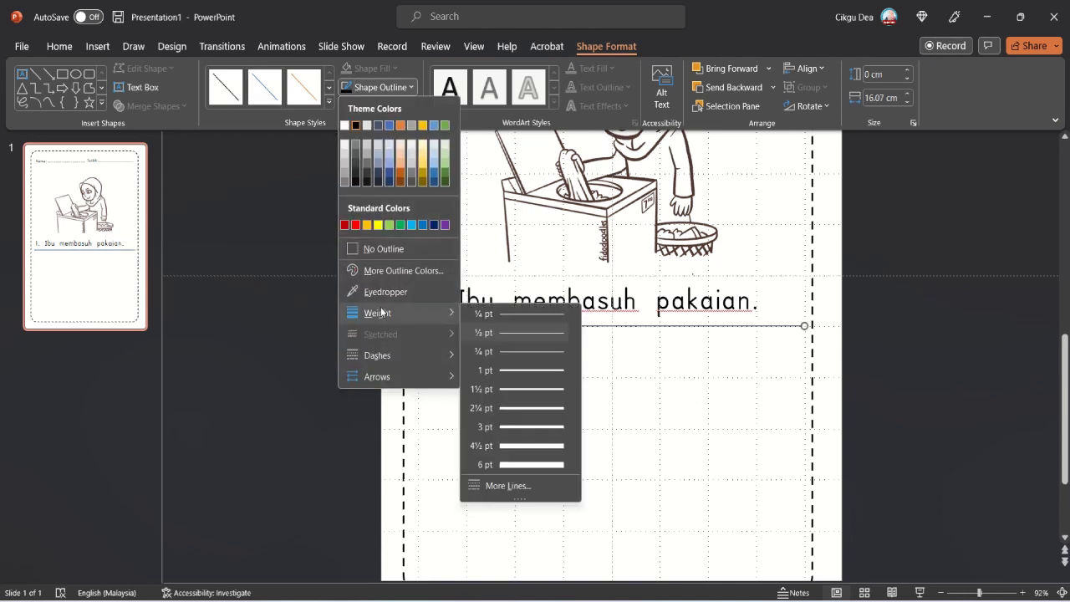
{"action": "left_click", "coordinate": [516, 410]}
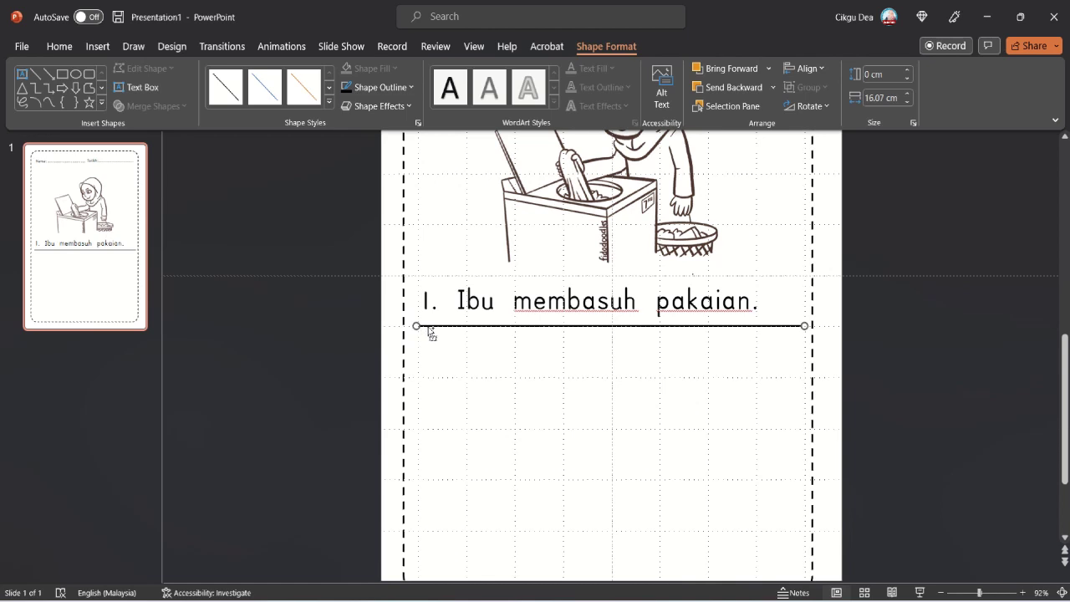
Copy the black line a short distance below itself and make the copy red and dashed.
{"action": "left_click_drag", "start_coordinate": [431, 333], "coordinate": [428, 350]}
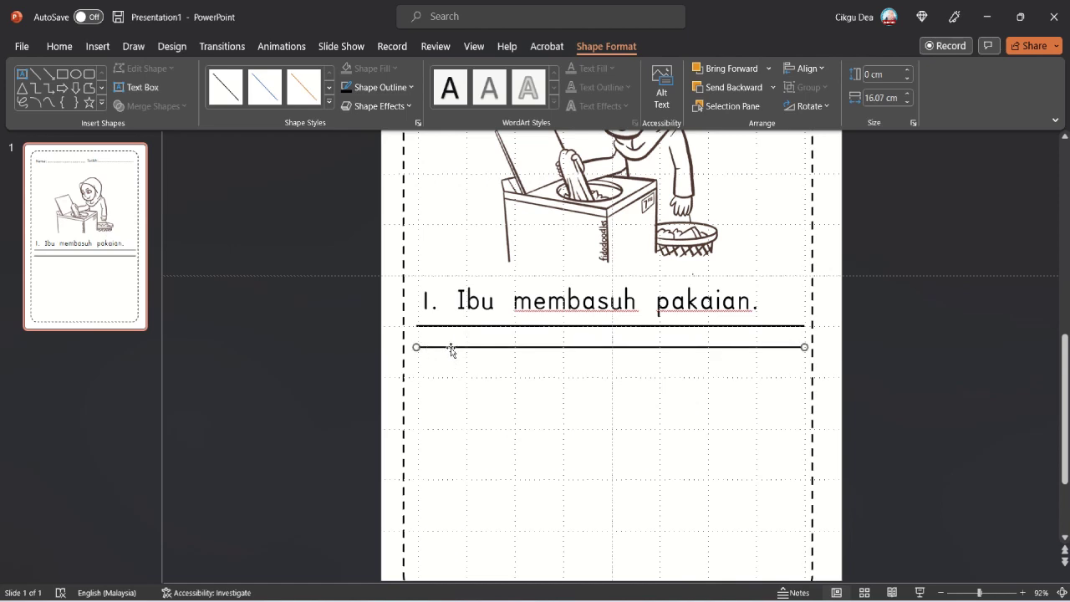
{"action": "left_click", "coordinate": [372, 87]}
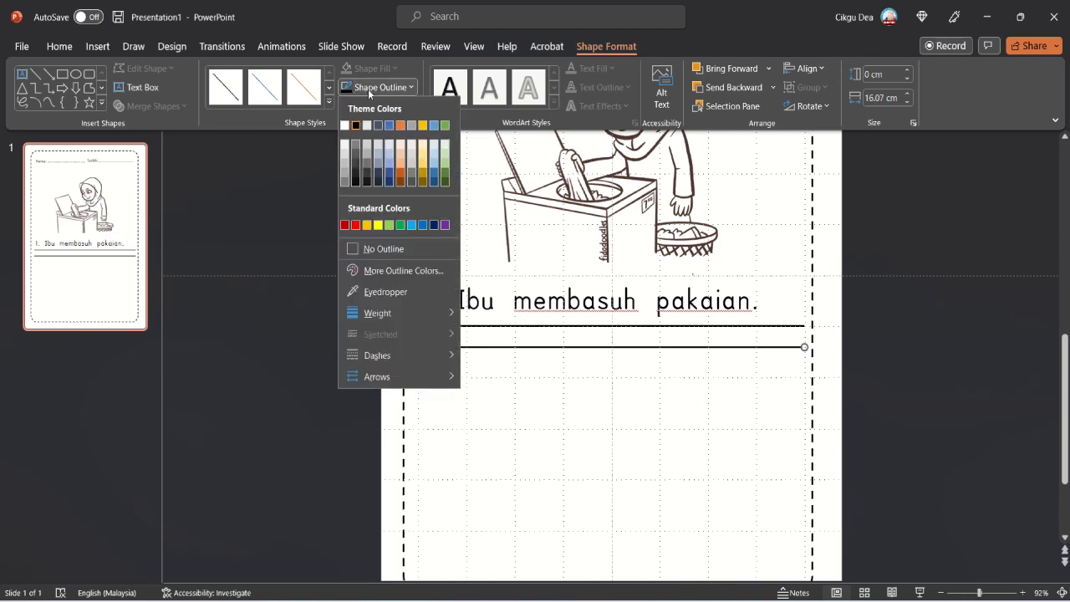
{"action": "left_click", "coordinate": [355, 225]}
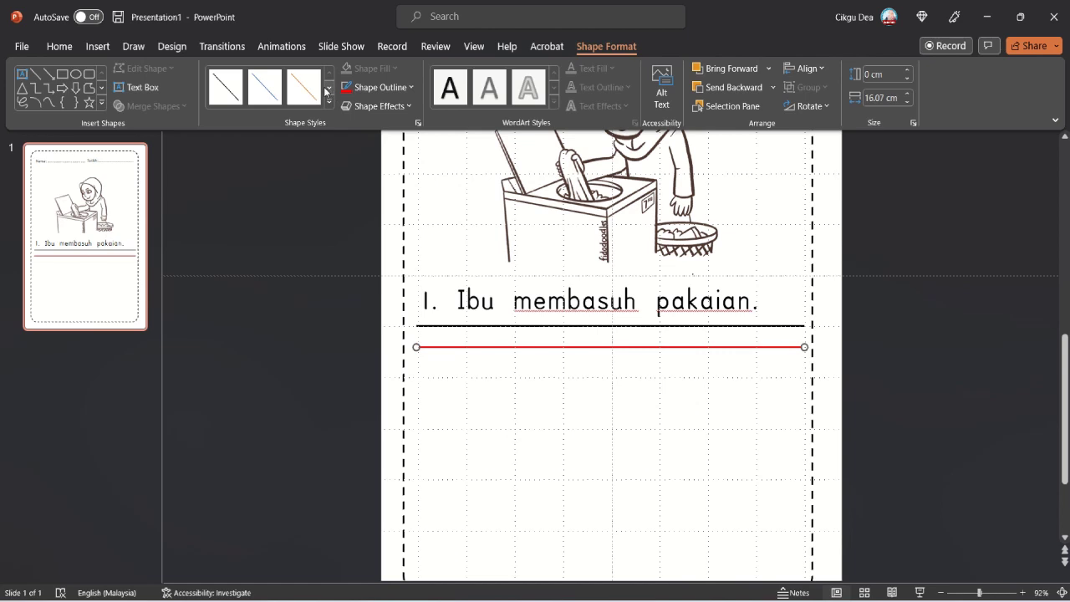
{"action": "left_click", "coordinate": [372, 87]}
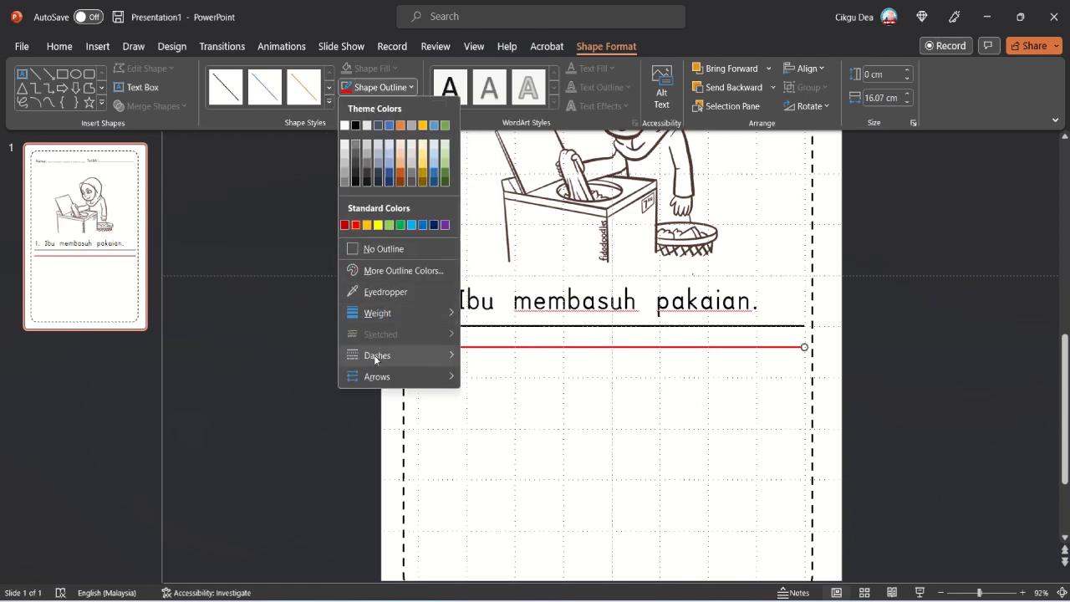
{"action": "mouse_move", "coordinate": [373, 360]}
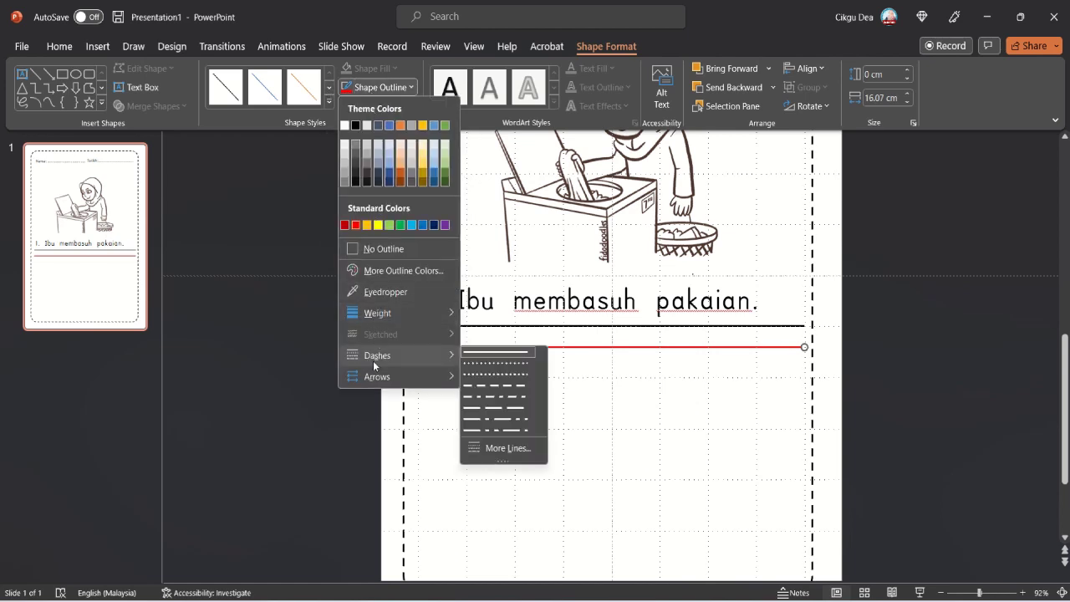
{"action": "left_click", "coordinate": [482, 378]}
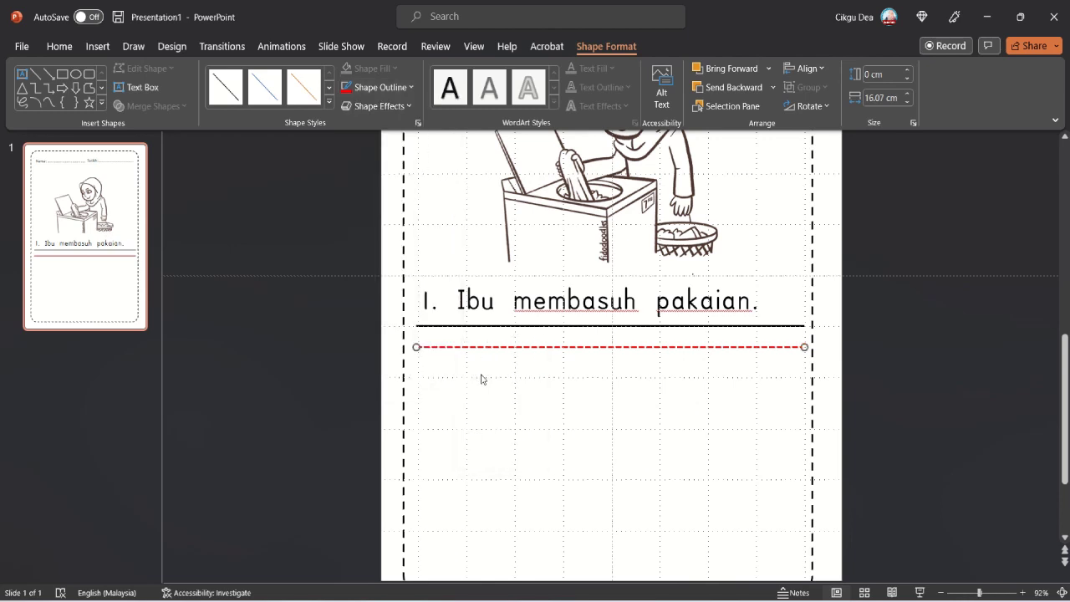
Recolour the red dashed line blue and place an aligned copy of it at similar spacing below.
{"action": "left_click", "coordinate": [370, 88]}
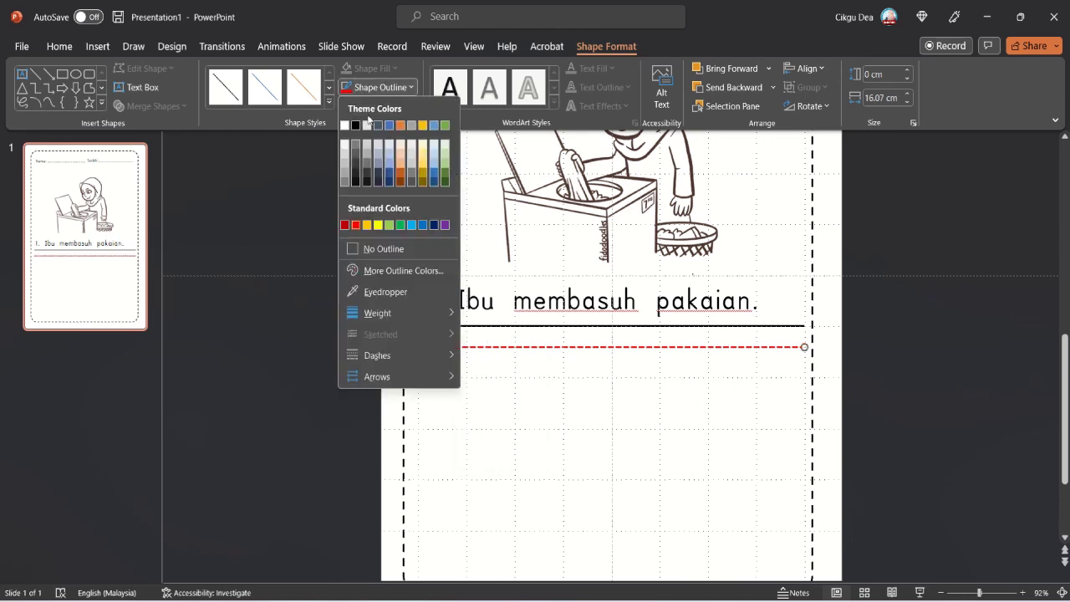
{"action": "left_click", "coordinate": [389, 130]}
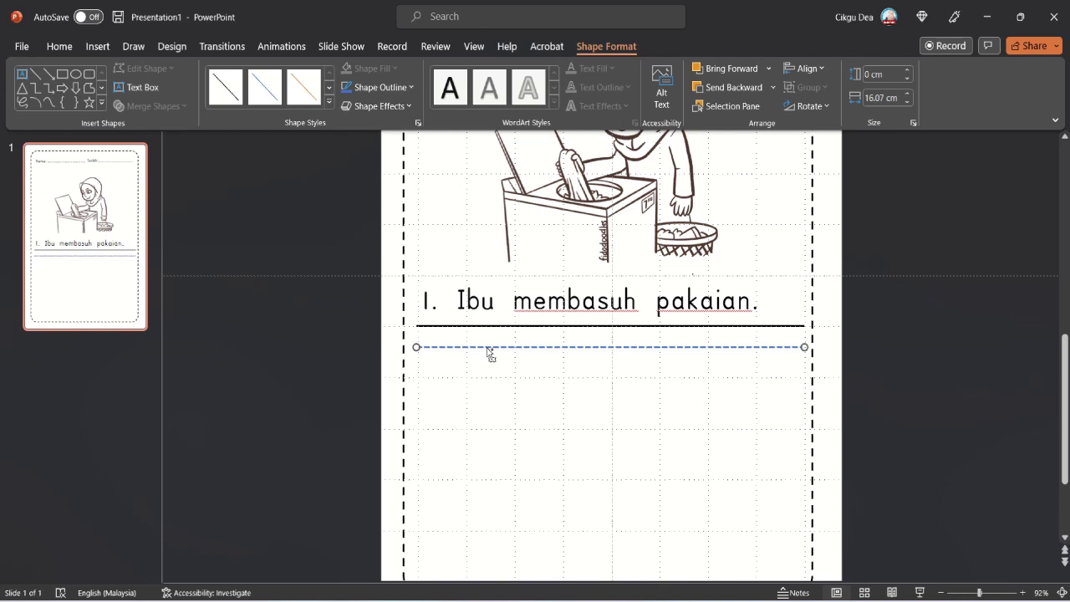
{"action": "left_click_drag", "start_coordinate": [489, 353], "coordinate": [485, 375]}
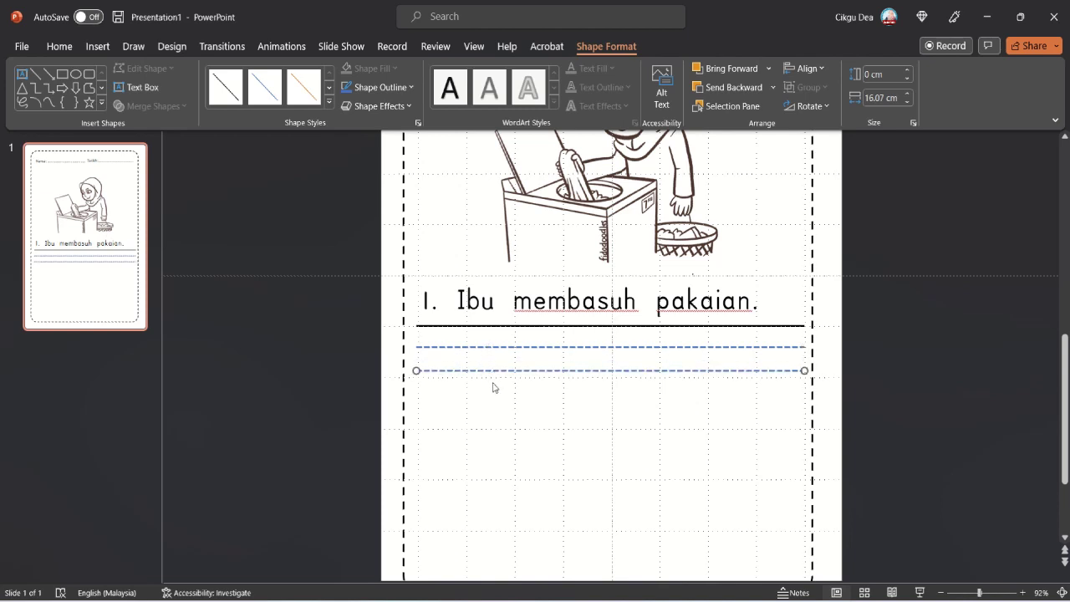
Copy the solid black line to below the two dashed lines and group all four writing lines.
{"action": "left_click", "coordinate": [471, 326]}
{"action": "left_click_drag", "start_coordinate": [473, 329], "coordinate": [470, 396]}
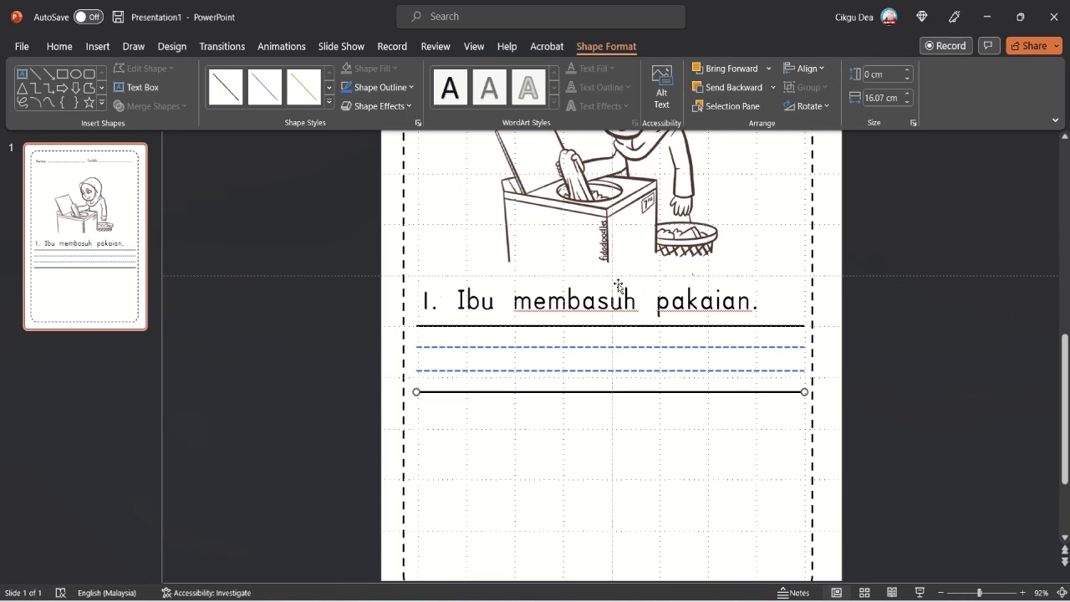
{"action": "left_click", "coordinate": [473, 326], "text": "shift"}
{"action": "left_click", "coordinate": [469, 346], "text": "shift"}
{"action": "left_click", "coordinate": [472, 370], "text": "shift"}
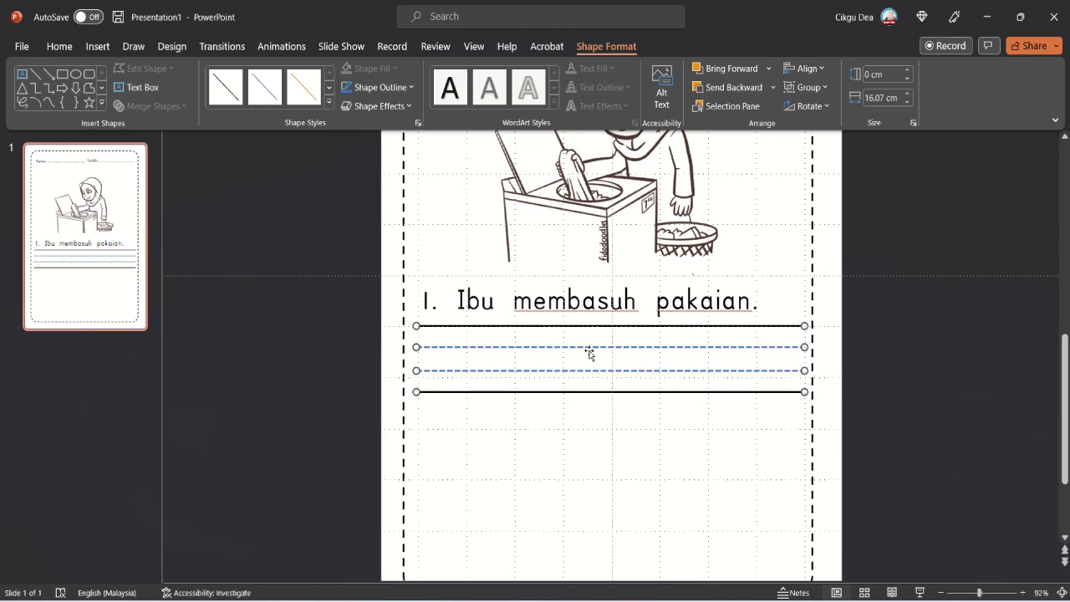
{"action": "key", "text": "ctrl+g"}
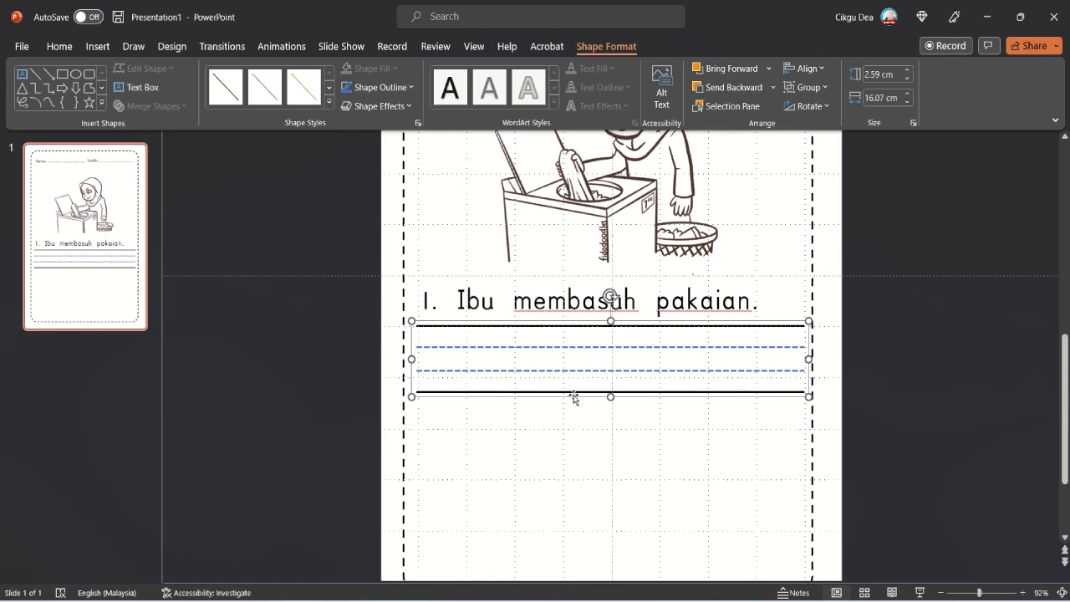
{"action": "left_click_drag", "start_coordinate": [573, 400], "coordinate": [577, 500]}
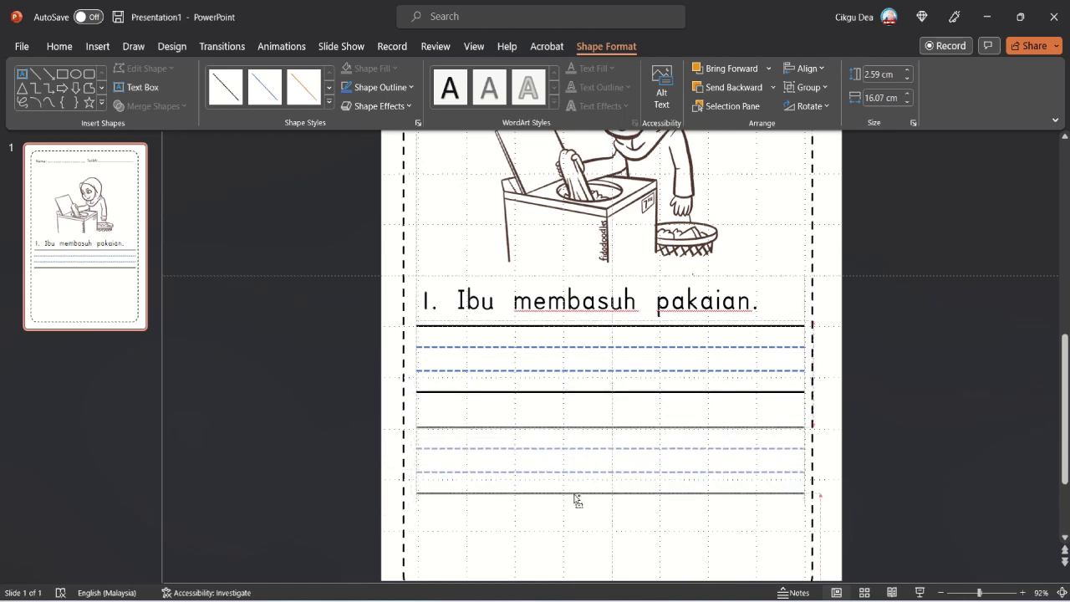
{"action": "left_click_drag", "start_coordinate": [577, 499], "coordinate": [574, 497]}
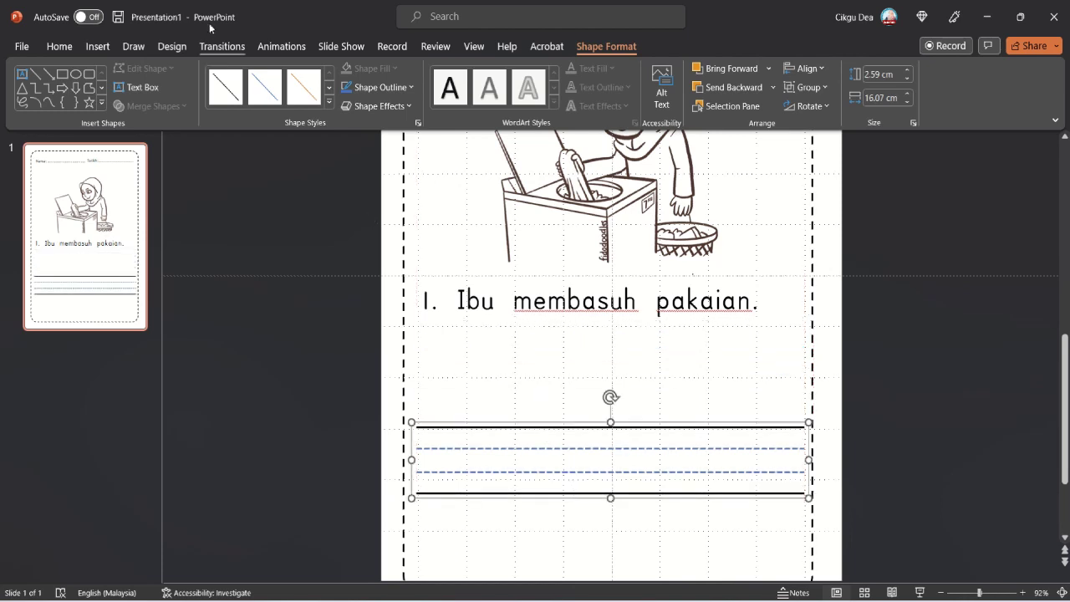
{"action": "left_click", "coordinate": [58, 46]}
{"action": "left_click", "coordinate": [21, 67]}
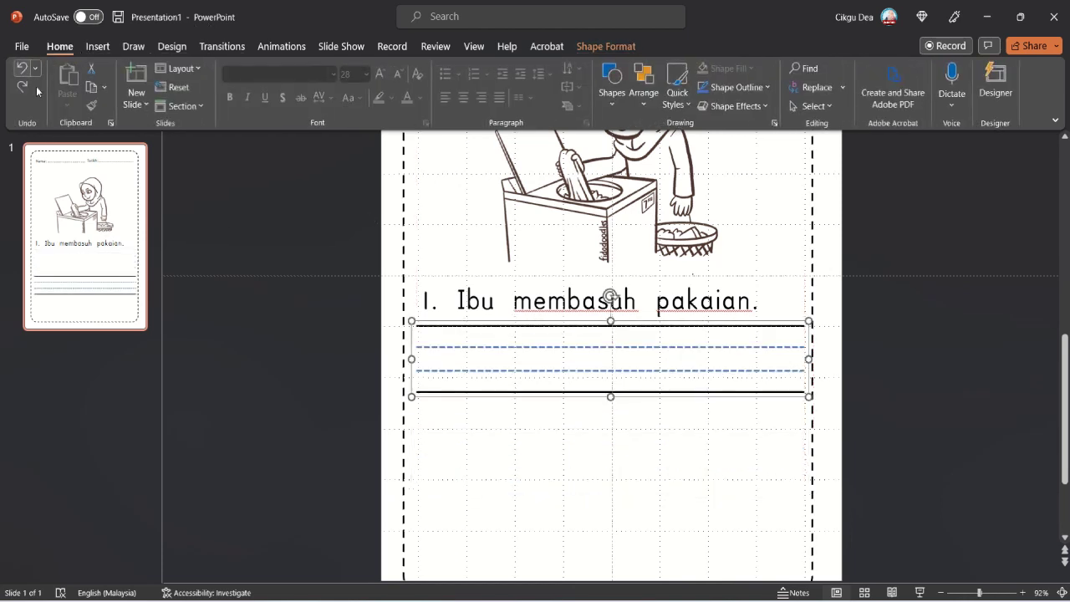